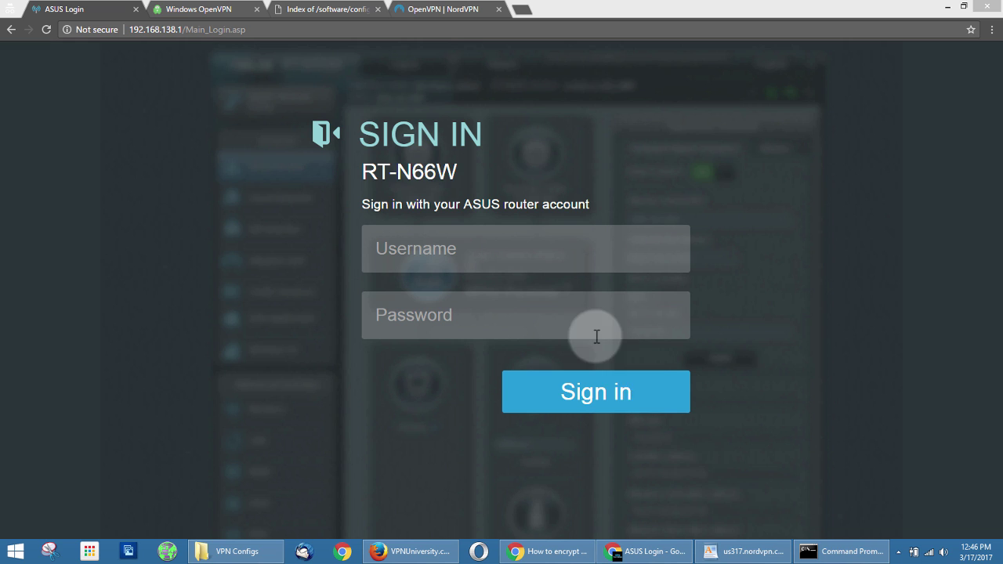
left_click(846, 552)
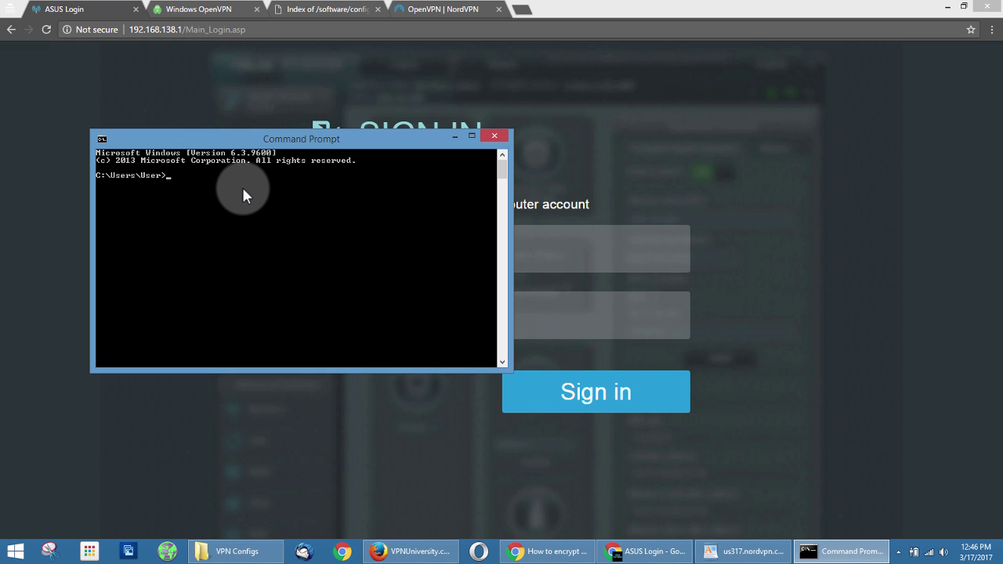
type("ipconfig")
key("Return")
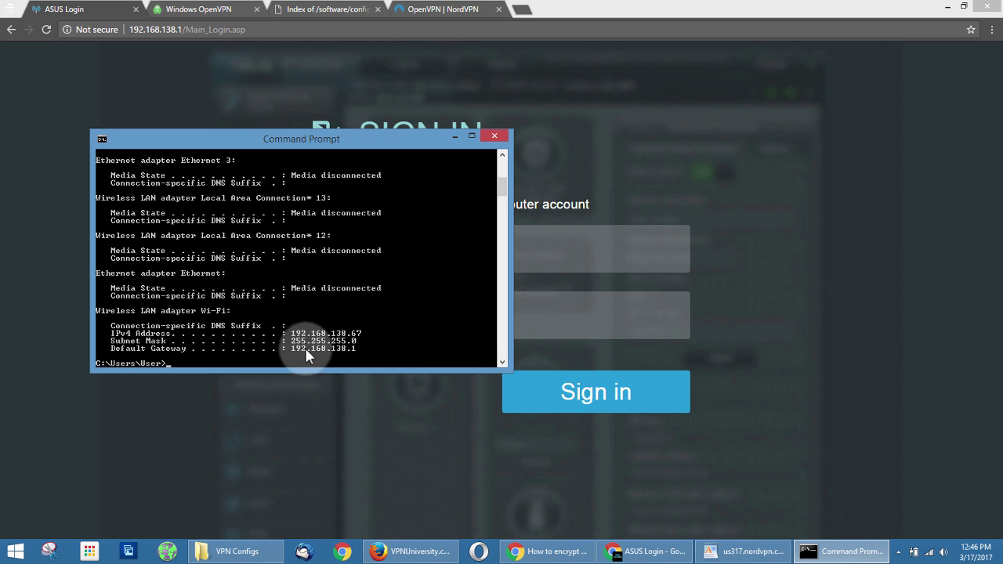
left_click_drag(366, 347, 287, 353)
left_click(494, 135)
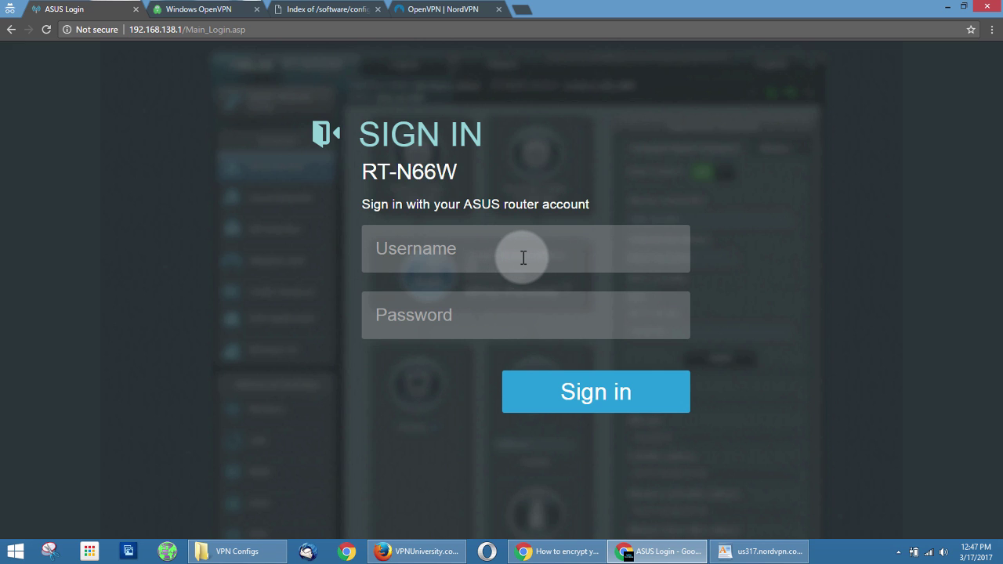
Sign in to the router and go to VPN > VPN Client, showing the empty server list.
left_click(468, 253)
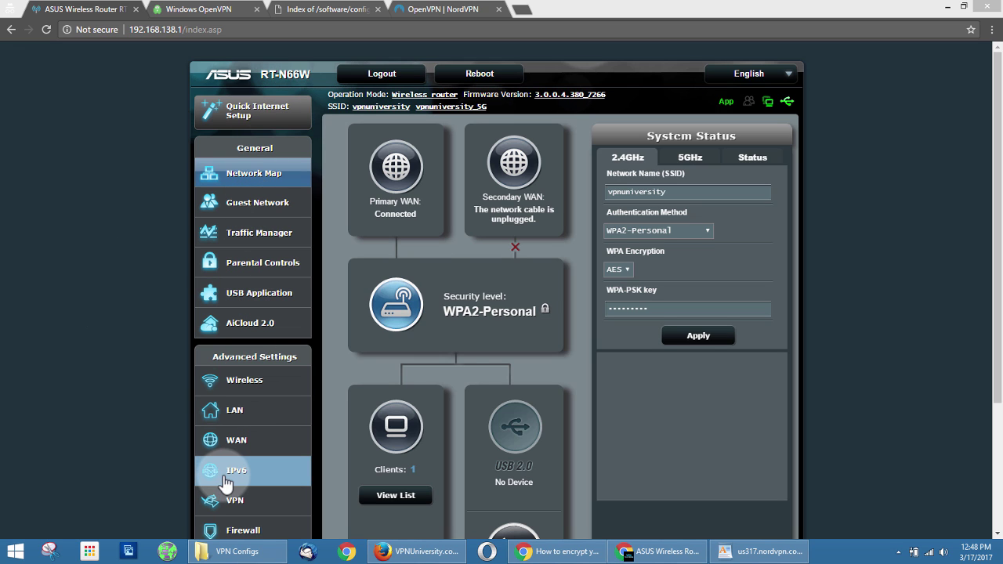
left_click(224, 503)
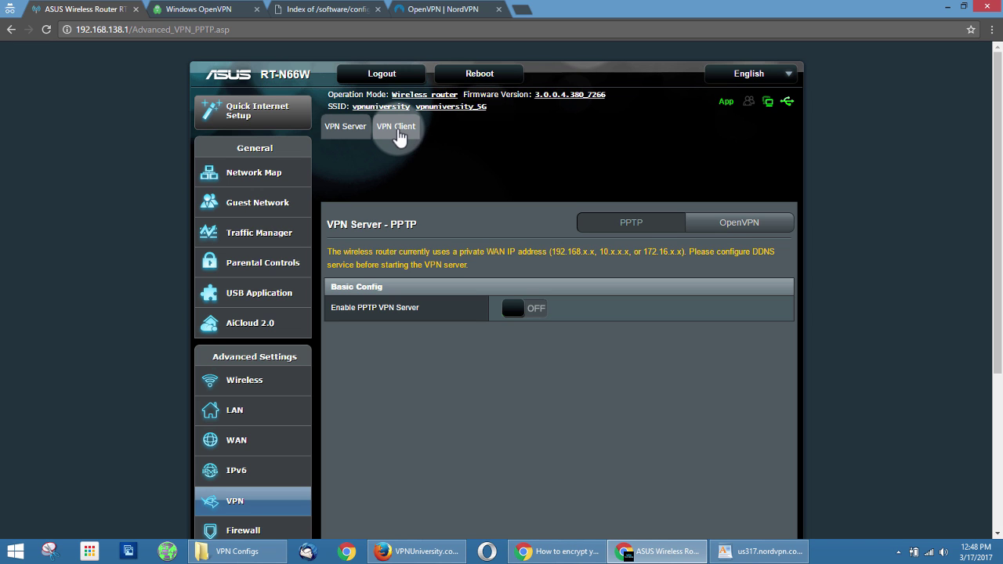
left_click(397, 131)
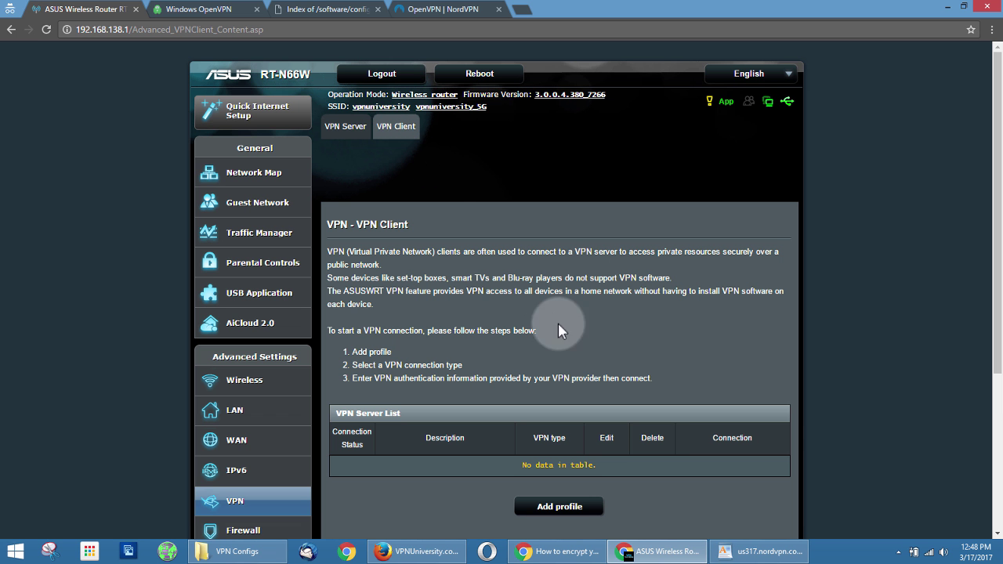
scroll(492, 266, "down", 3)
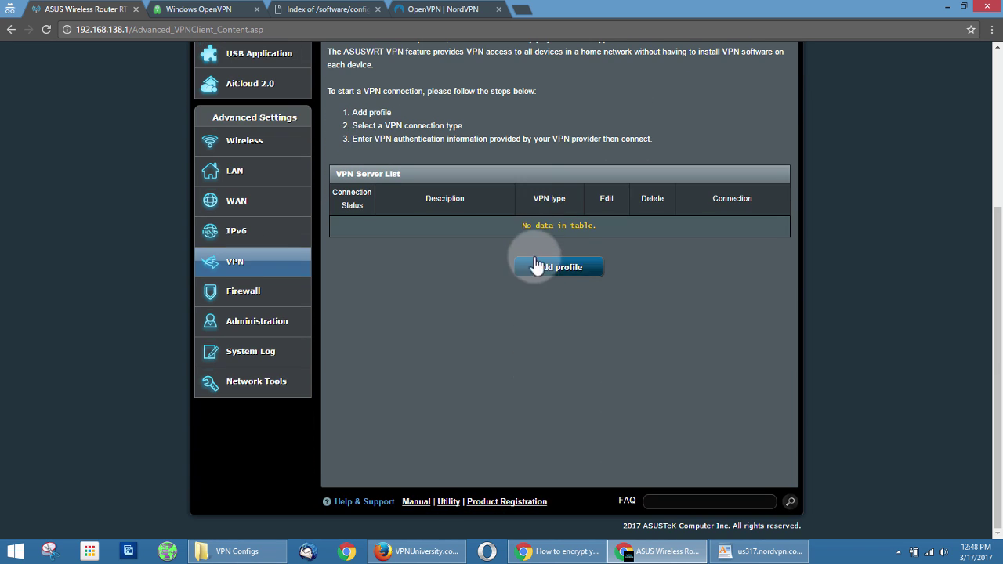
scroll(513, 180, "up", 3)
scroll(448, 202, "down", 1)
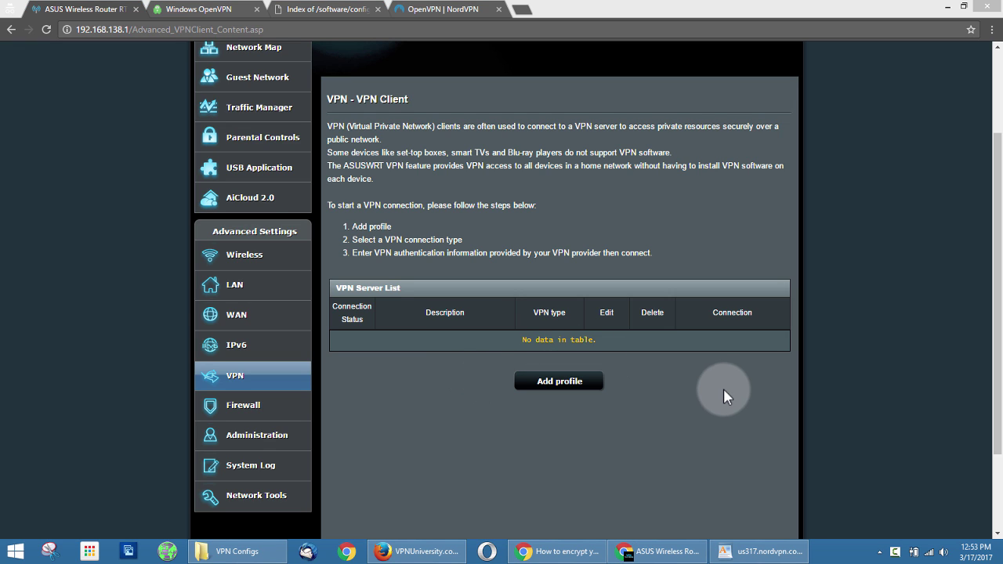
Add a new VPN client profile and set its type to OpenVPN.
left_click(555, 384)
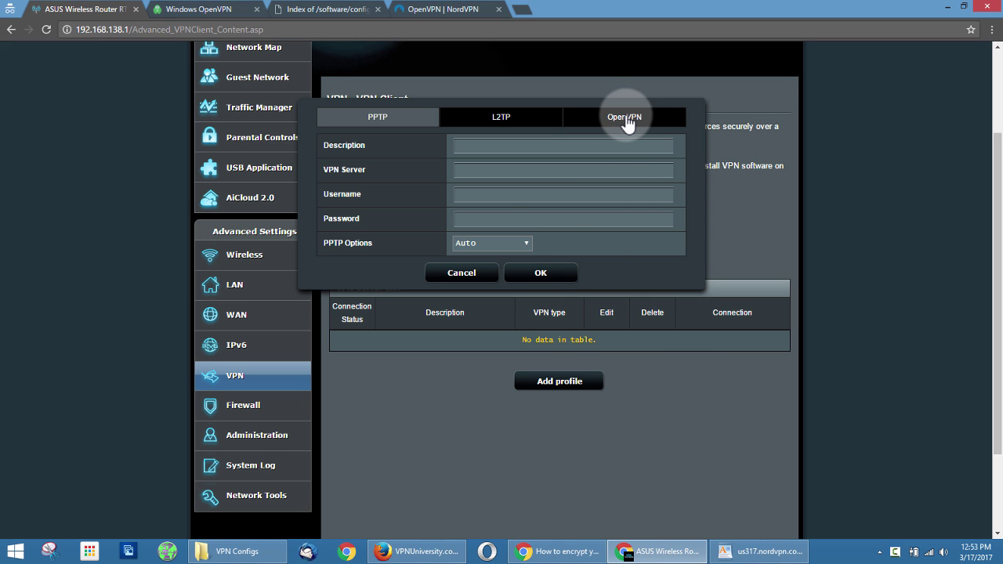
left_click(624, 119)
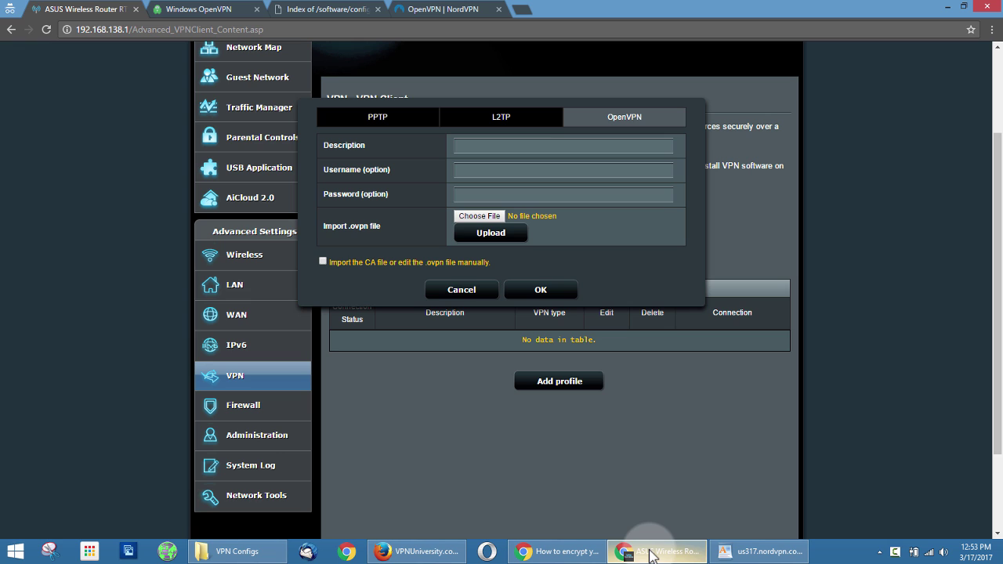
mouse_move(650, 555)
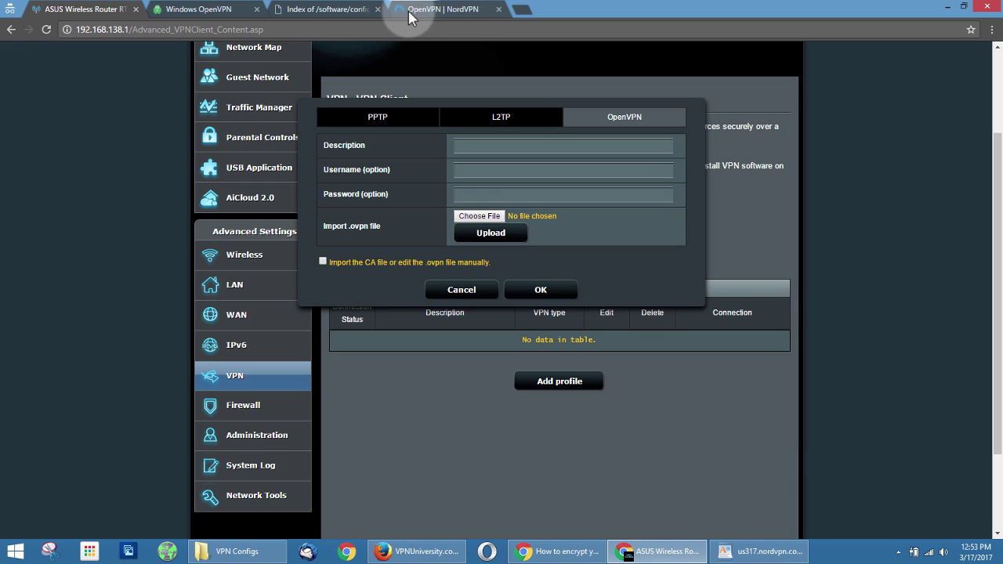
Check the PIA and NordVPN tutorials, download NordVPN's configuration zip, and return to the router tab.
left_click(203, 9)
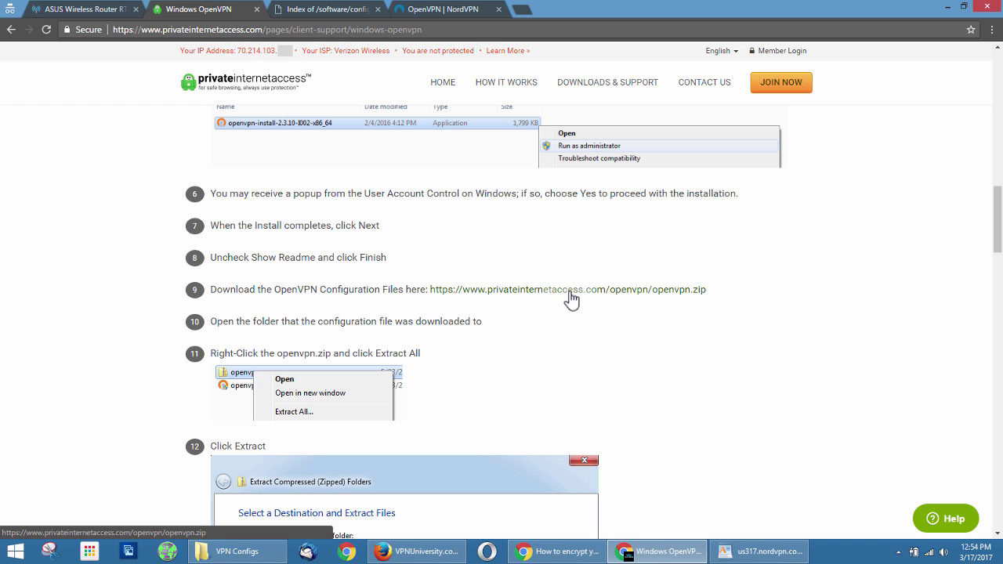
left_click(443, 12)
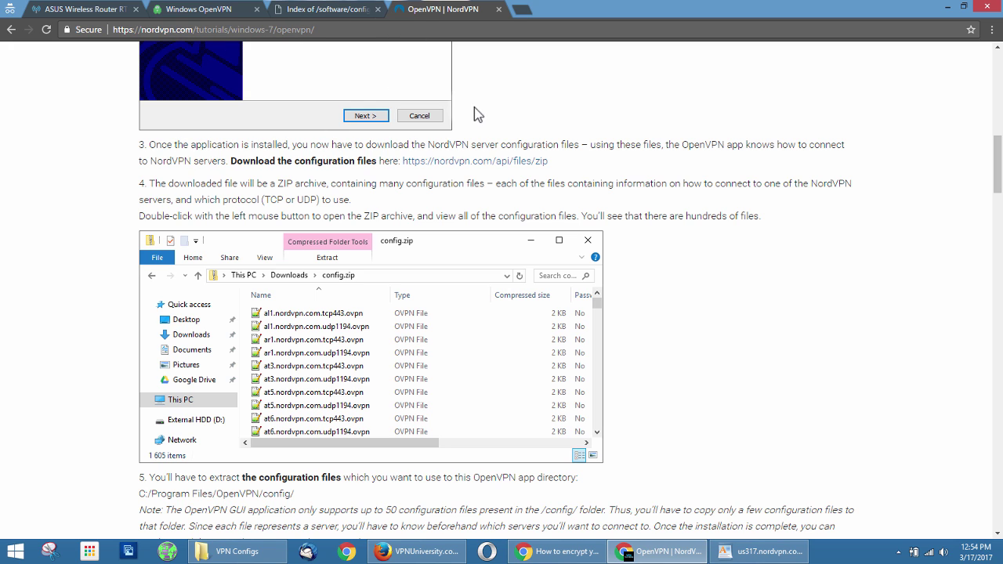
left_click(496, 163)
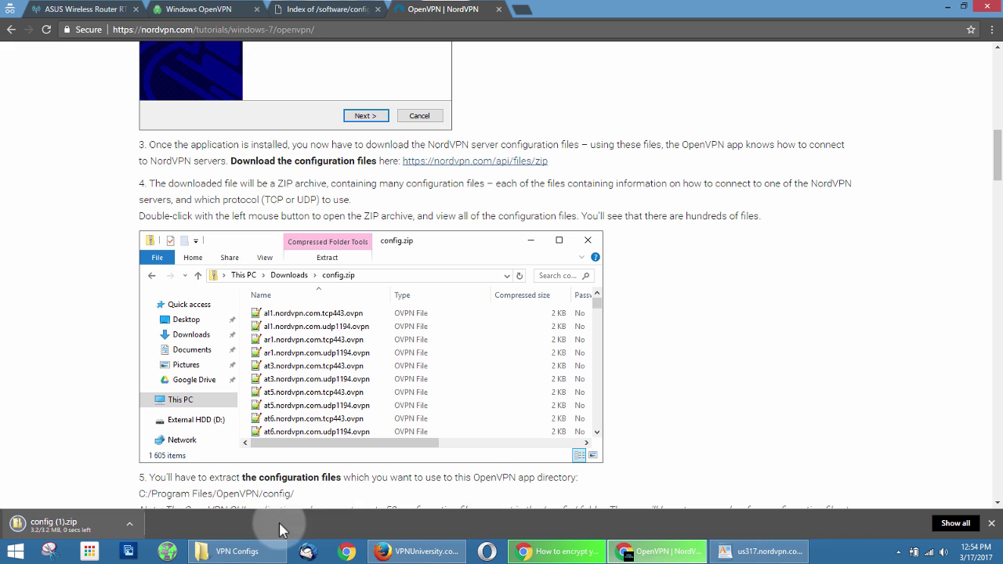
left_click(992, 525)
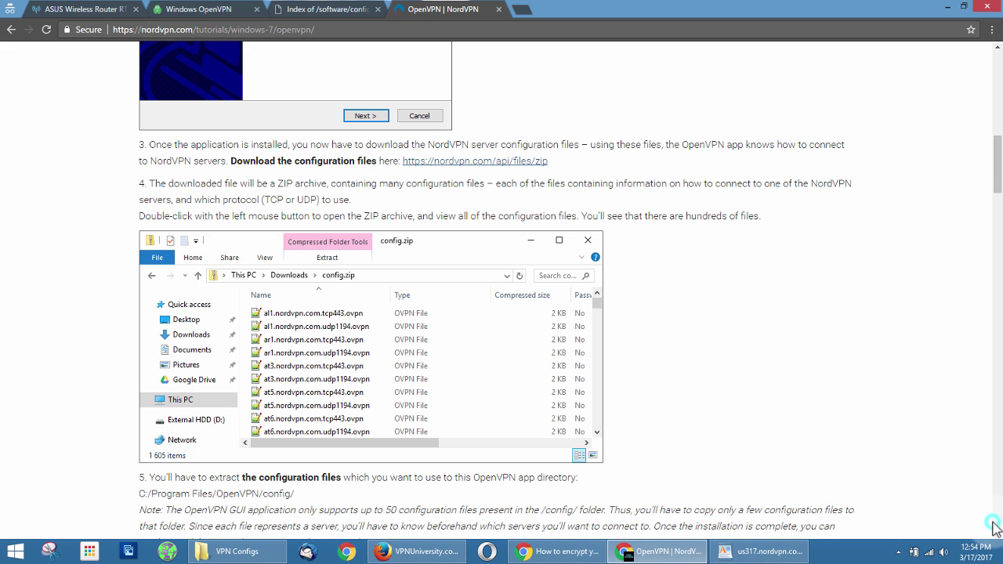
mouse_move(244, 560)
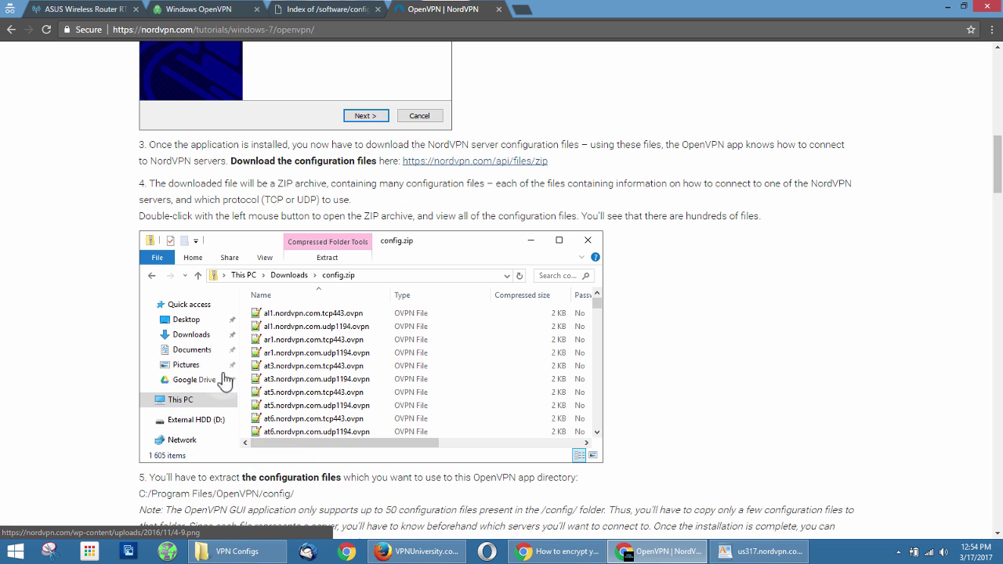
left_click(92, 11)
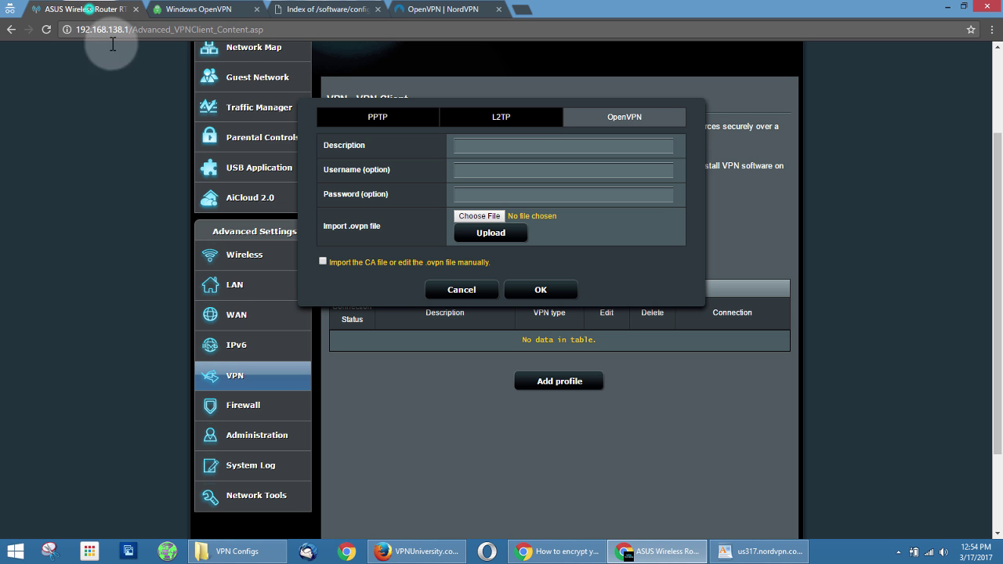
Open VPN Configs > PIA openvpn and bring up Open with for AU Melbourne.ovpn.
left_click(209, 558)
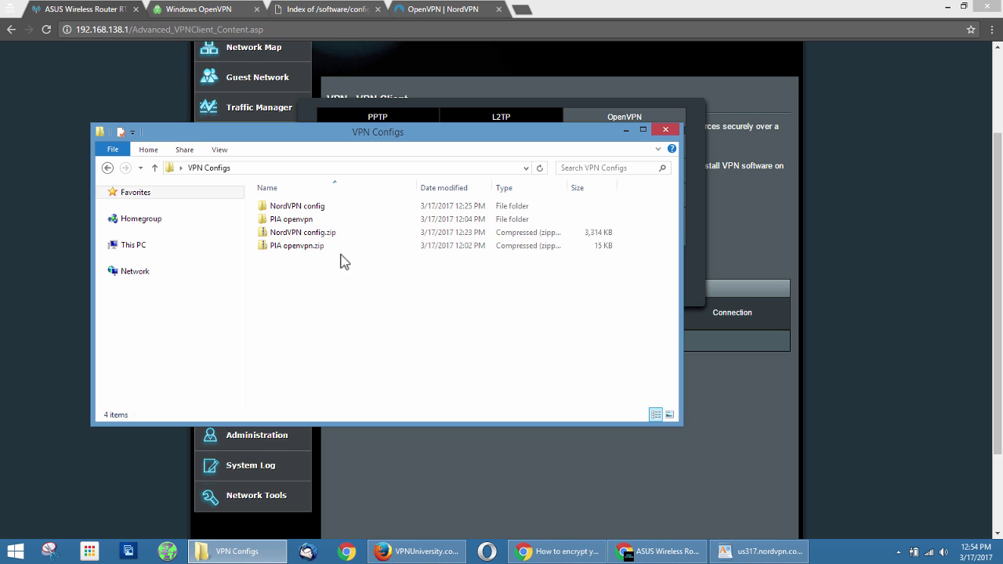
double_click(308, 224)
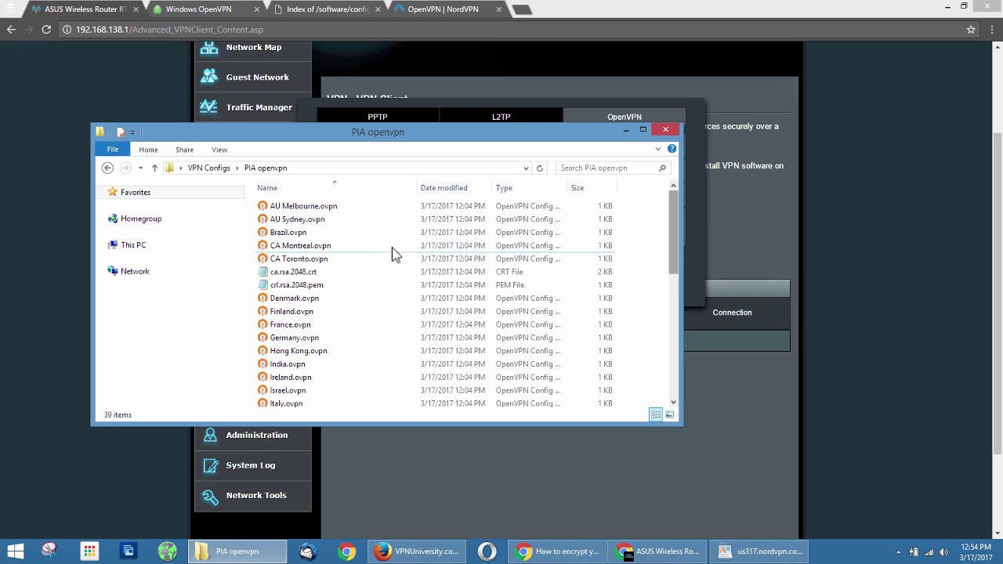
left_click(304, 206)
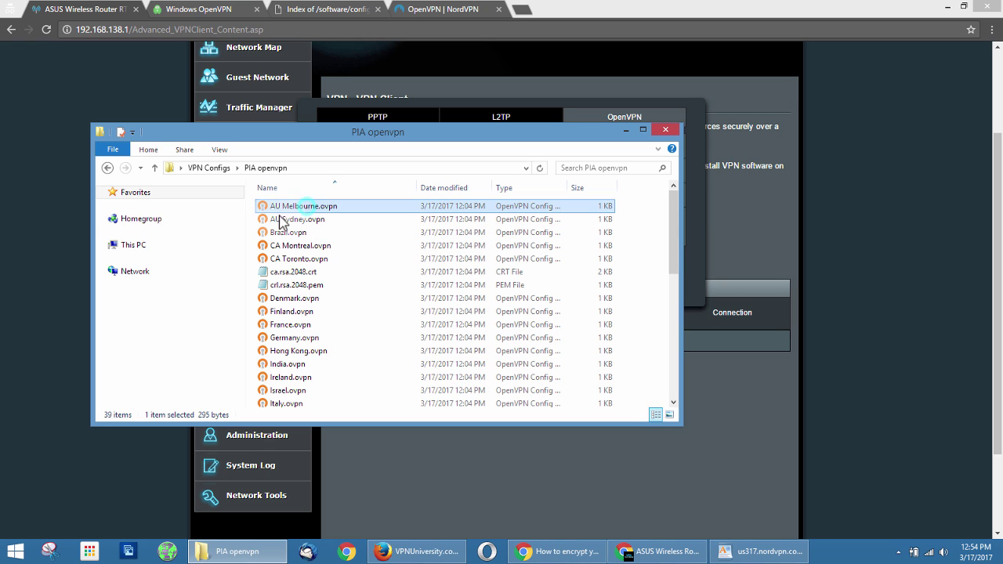
left_click(320, 210)
left_click(317, 258)
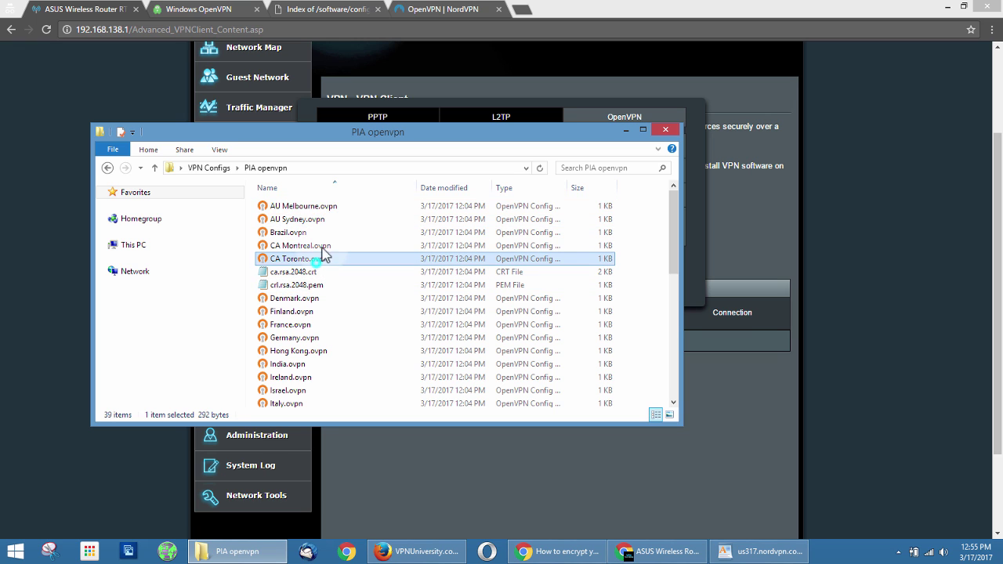
left_click(303, 210)
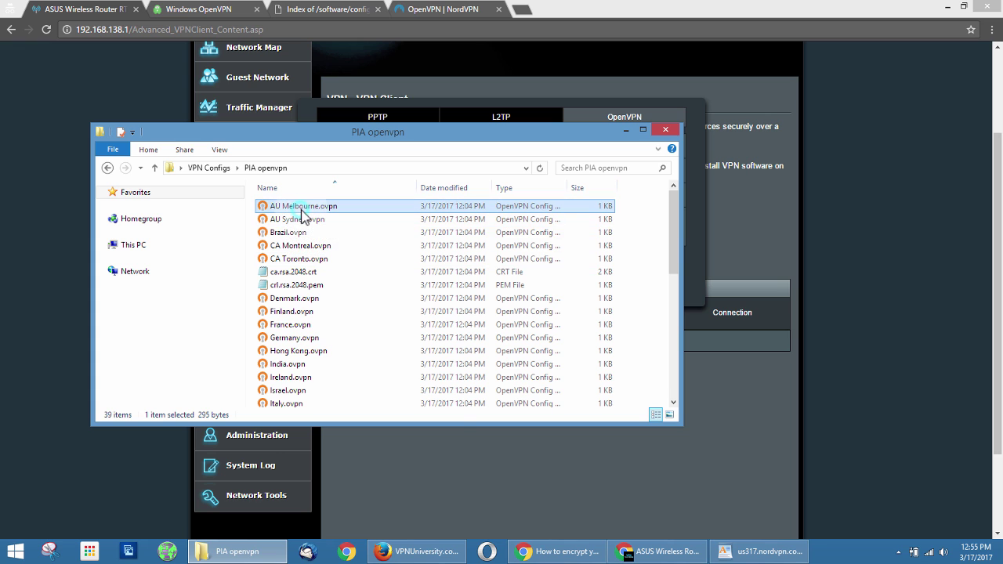
right_click(301, 210)
mouse_move(416, 342)
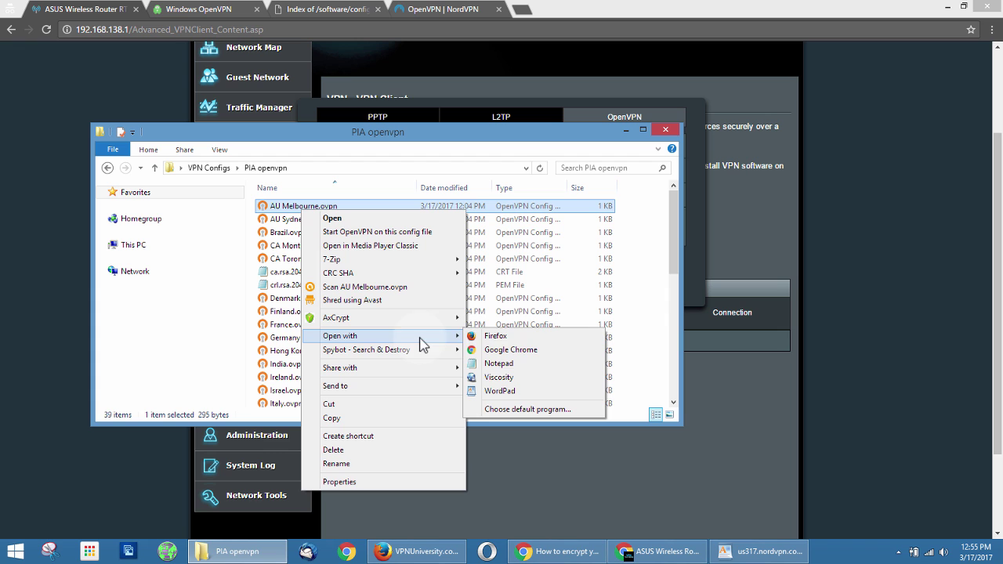
left_click(509, 392)
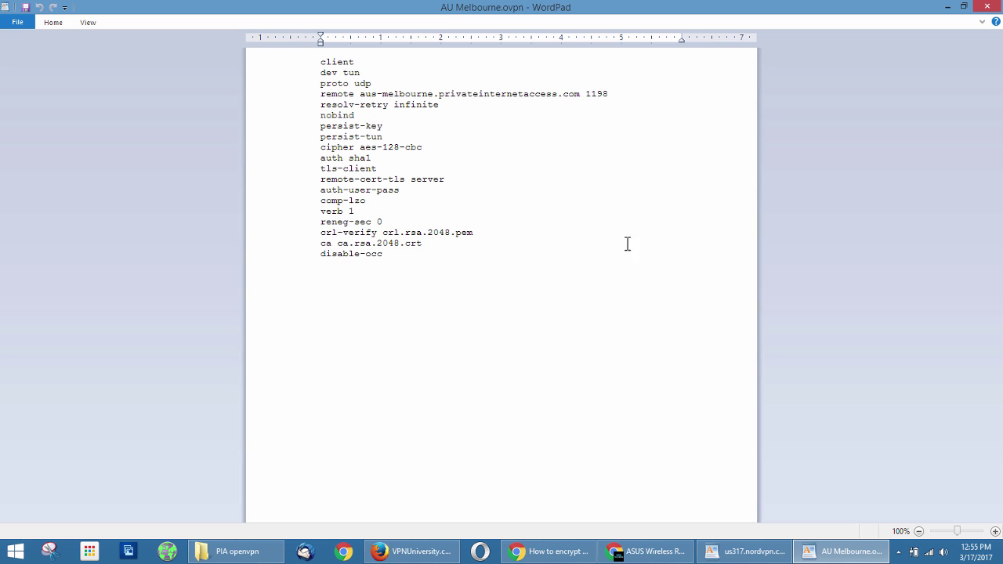
left_click(989, 8)
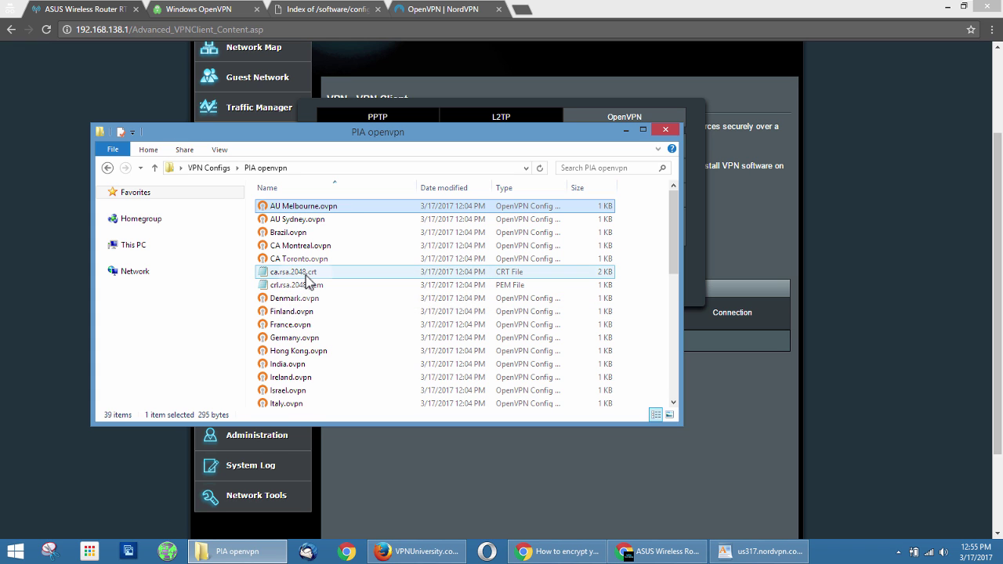
Open the ca.rsa.2048.crt certificate in Notepad, look over its text, then close it.
double_click(306, 275)
left_click(540, 290)
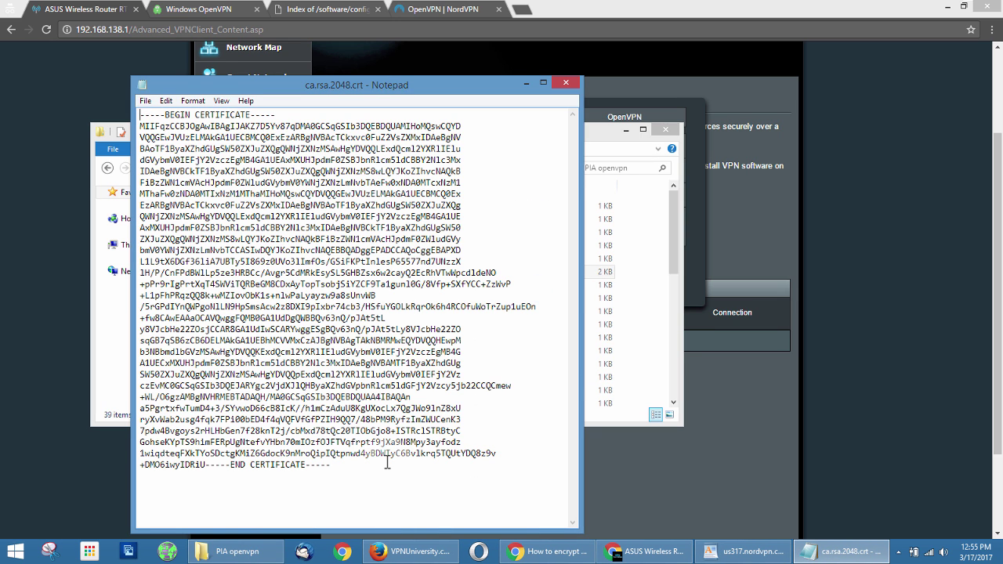
left_click_drag(380, 467, 291, 337)
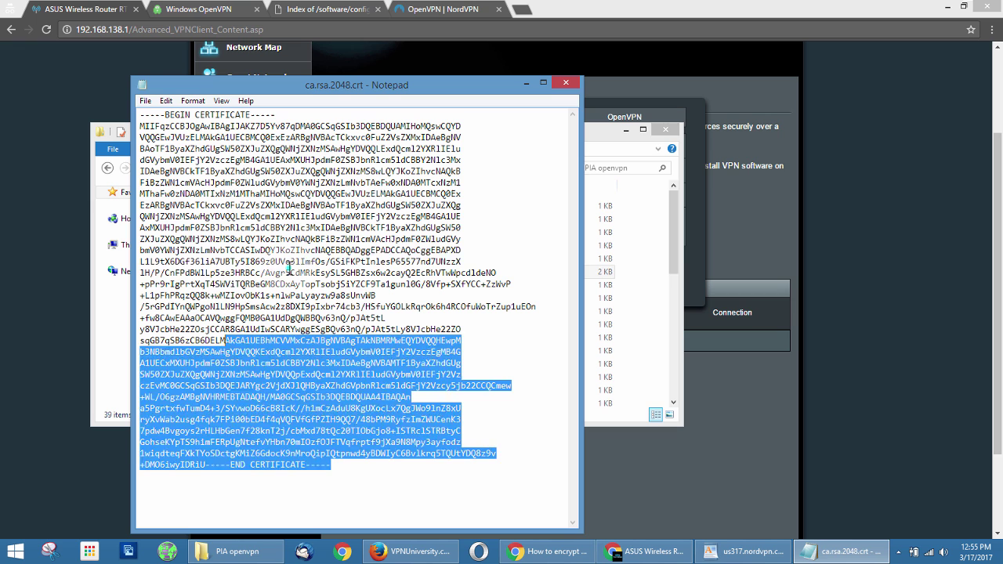
left_click_drag(289, 261, 290, 272)
left_click(314, 292)
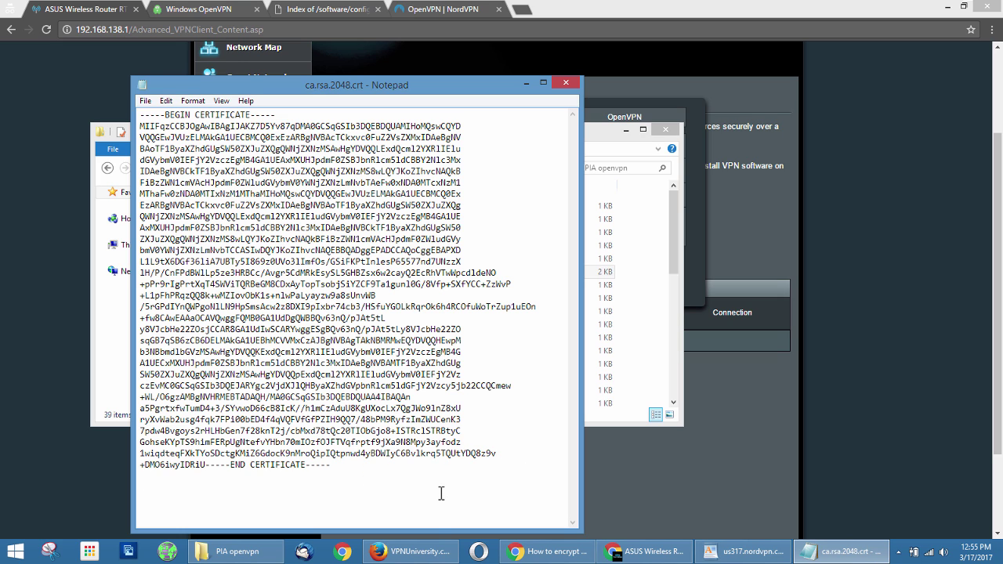
left_click(565, 82)
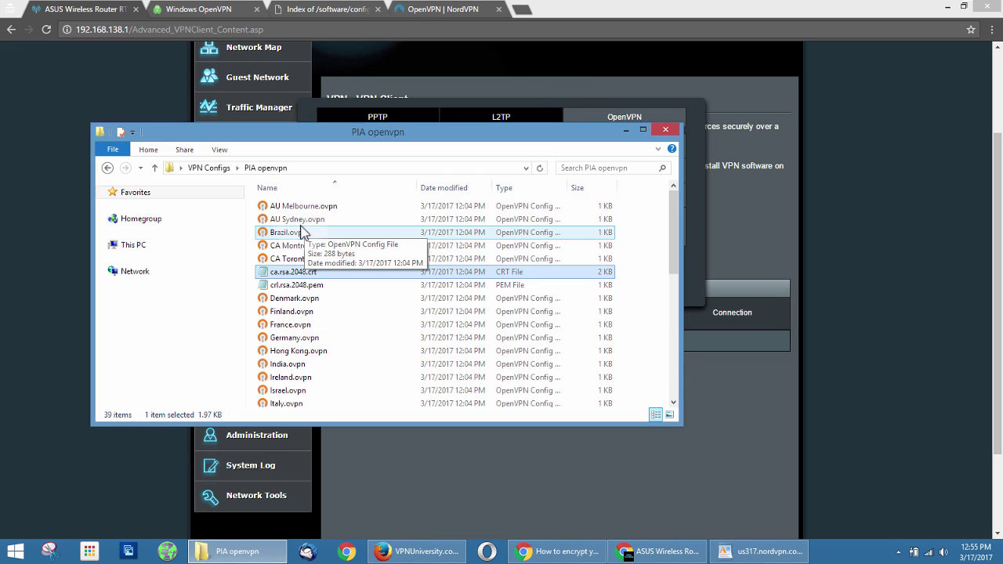
Open al1.nordvpn.com.tcp443.ovpn from the NordVPN config folder in WordPad and scroll through it.
left_click(156, 169)
double_click(302, 206)
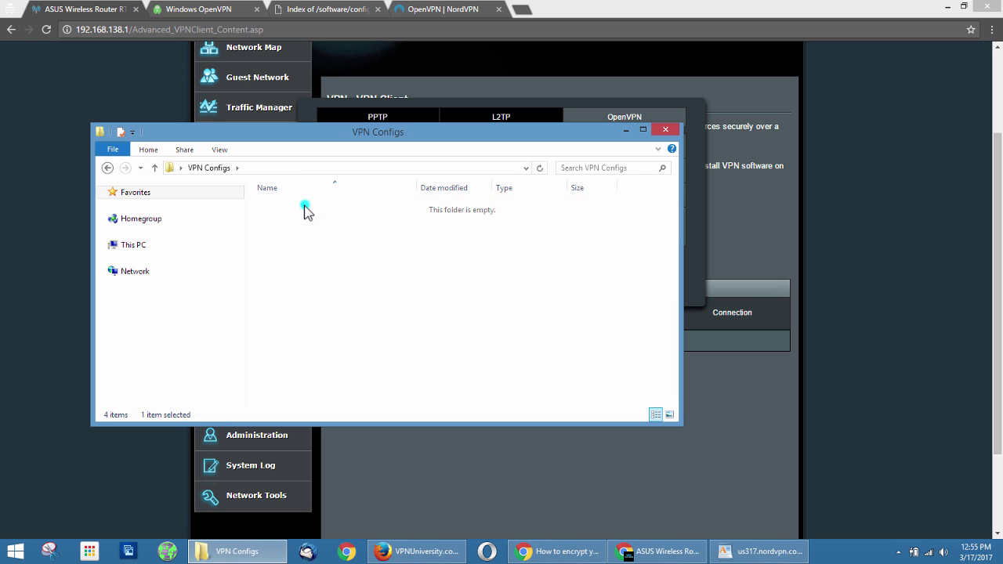
right_click(317, 206)
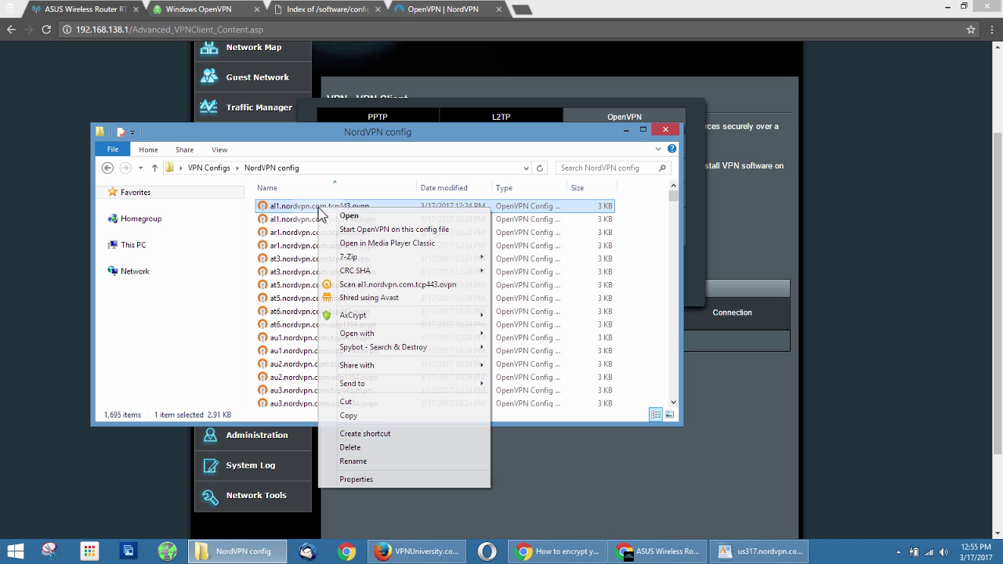
mouse_move(437, 368)
mouse_move(451, 333)
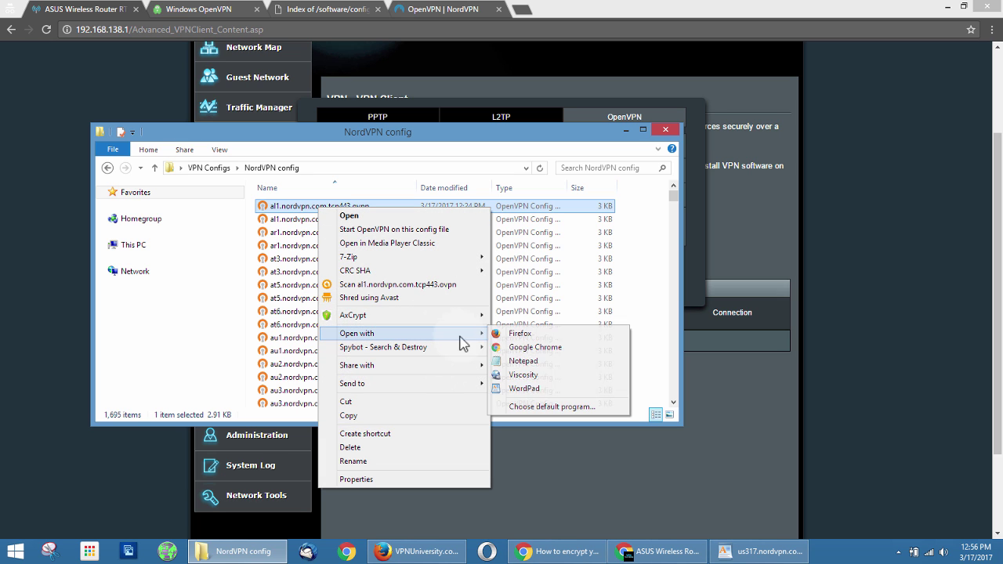
left_click(523, 389)
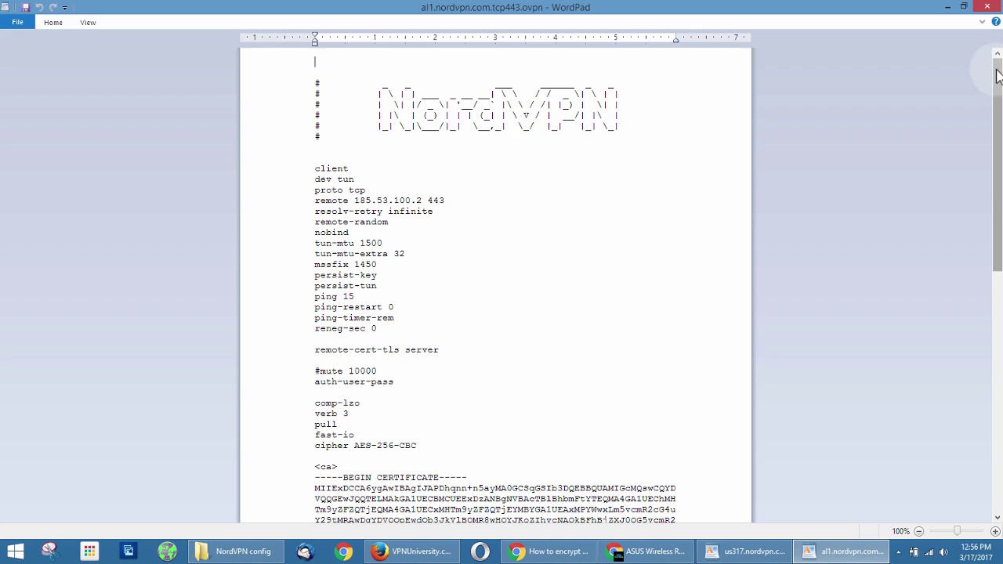
left_click_drag(998, 78, 970, 218)
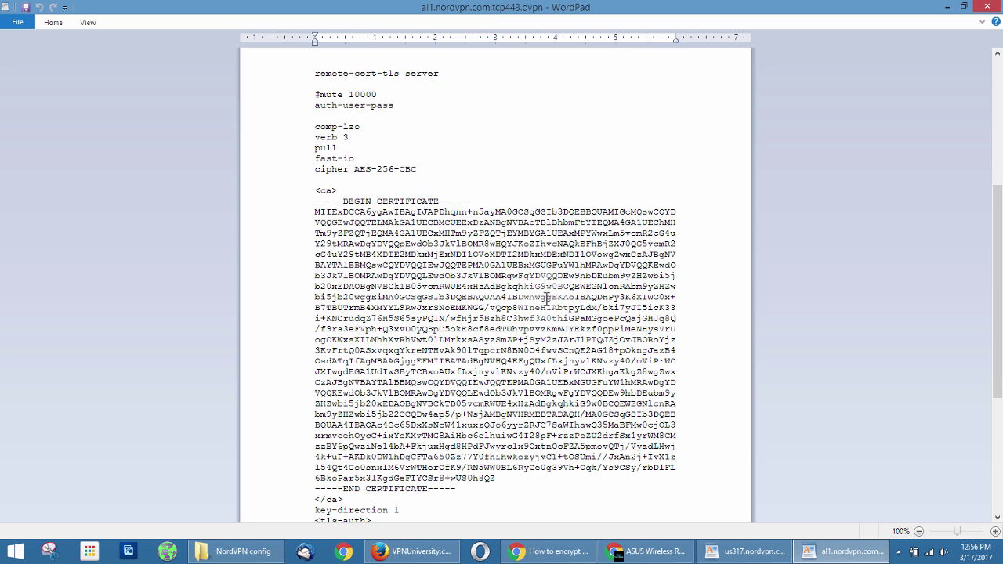
scroll(991, 235, "up", 3)
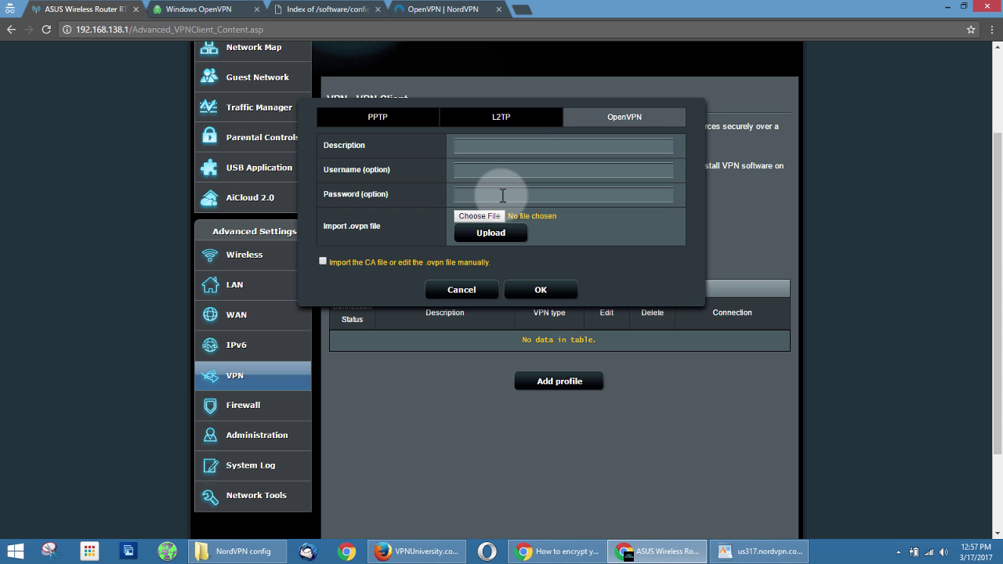
Fill the profile's Description field with 'Private Internet Access Canada'.
left_click(492, 146)
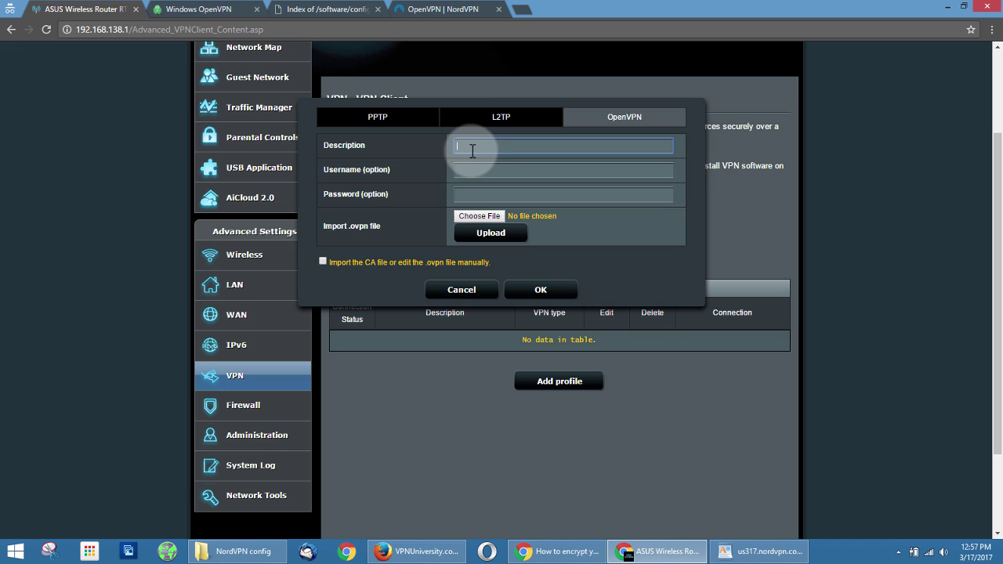
left_click(483, 145)
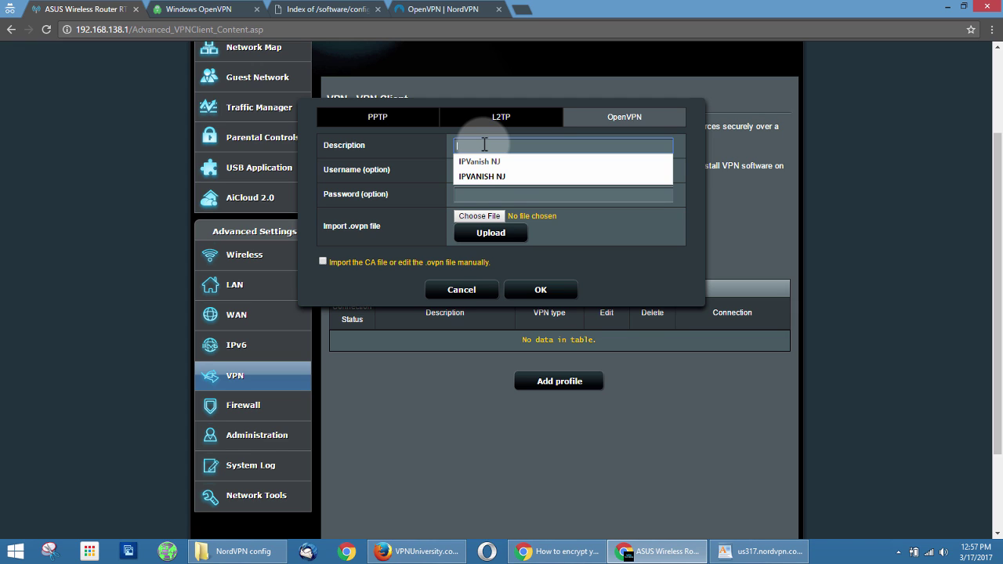
type("Private Internet Access Canada")
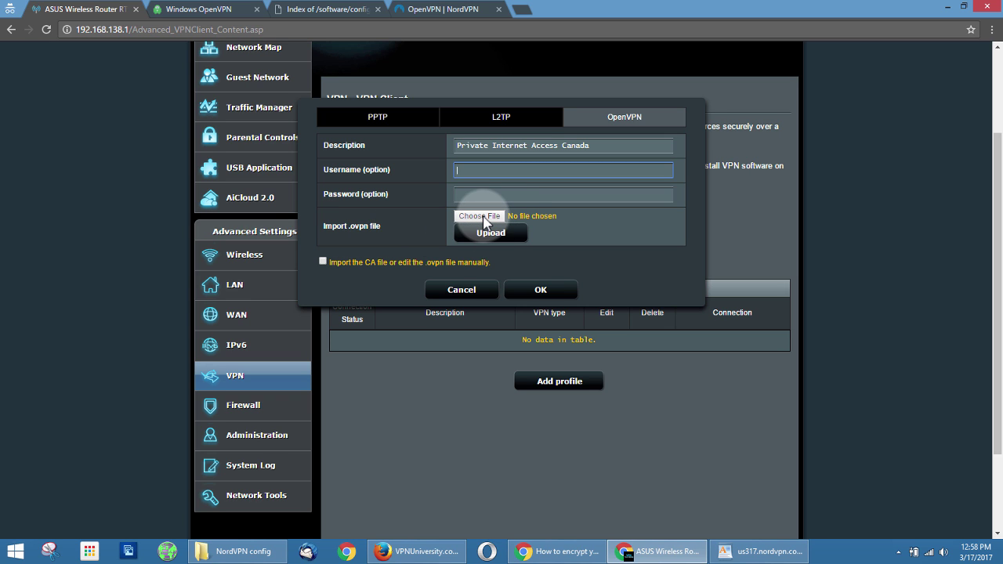
Browse to Desktop > VPN Configs > PIA openvpn and pick CA Toronto.ovpn for import.
left_click(482, 218)
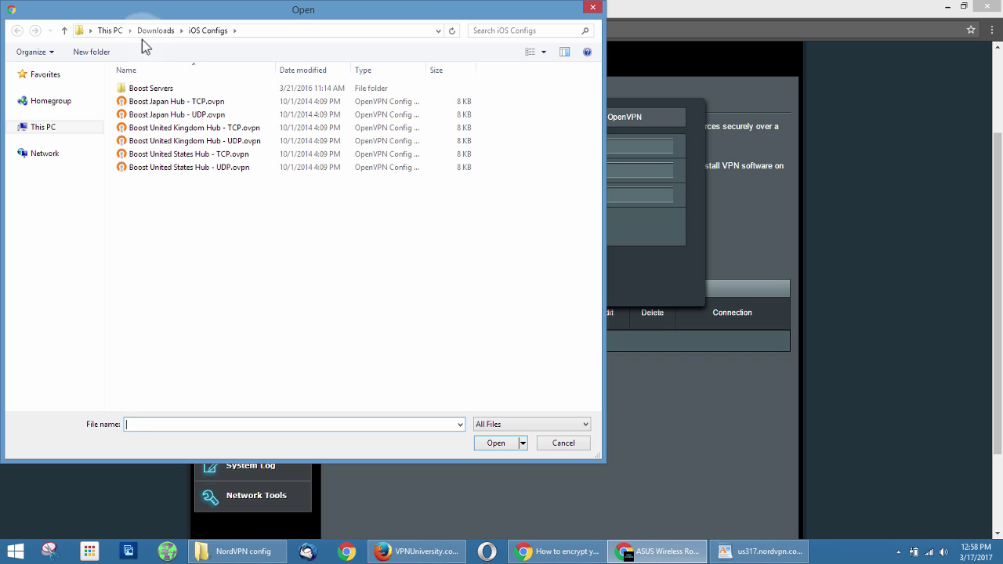
left_click(157, 30)
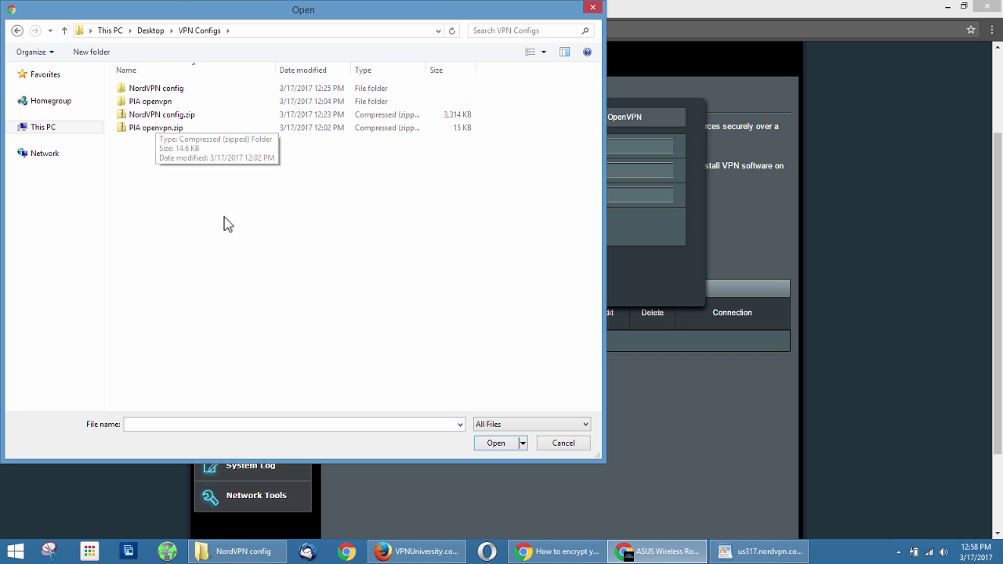
double_click(160, 102)
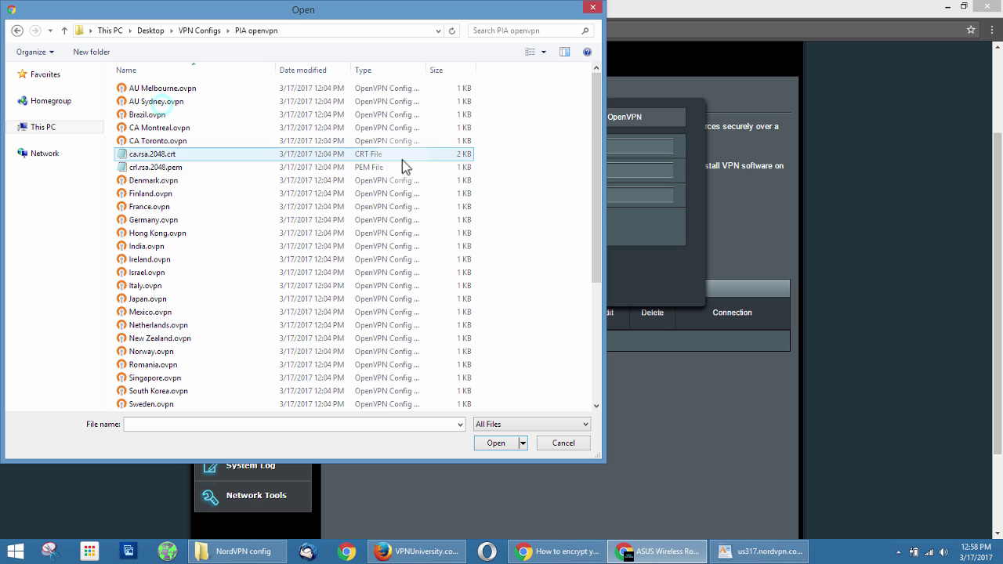
mouse_move(594, 117)
left_mouse_down()
mouse_move(593, 156)
mouse_move(592, 130)
left_mouse_up()
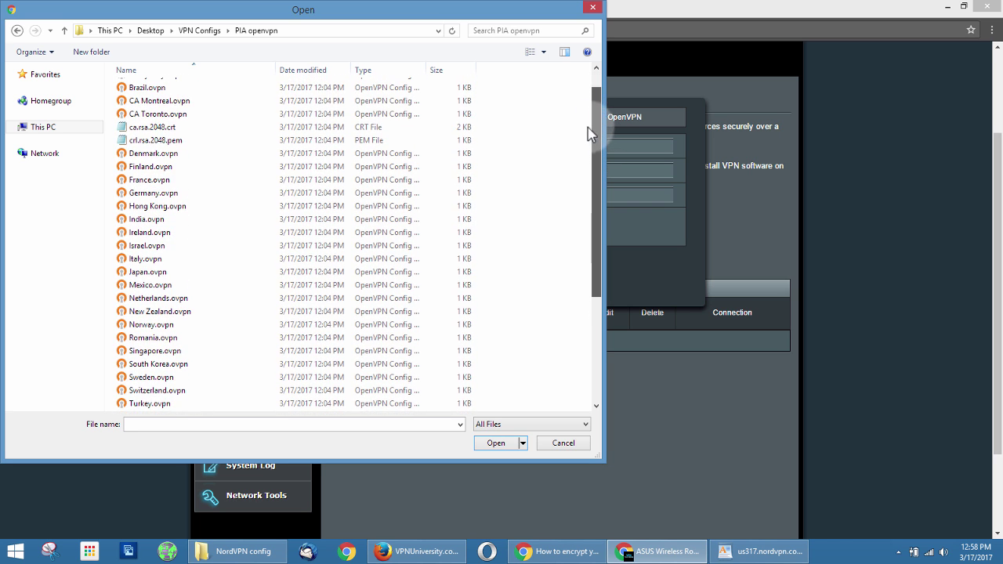
left_click(138, 114)
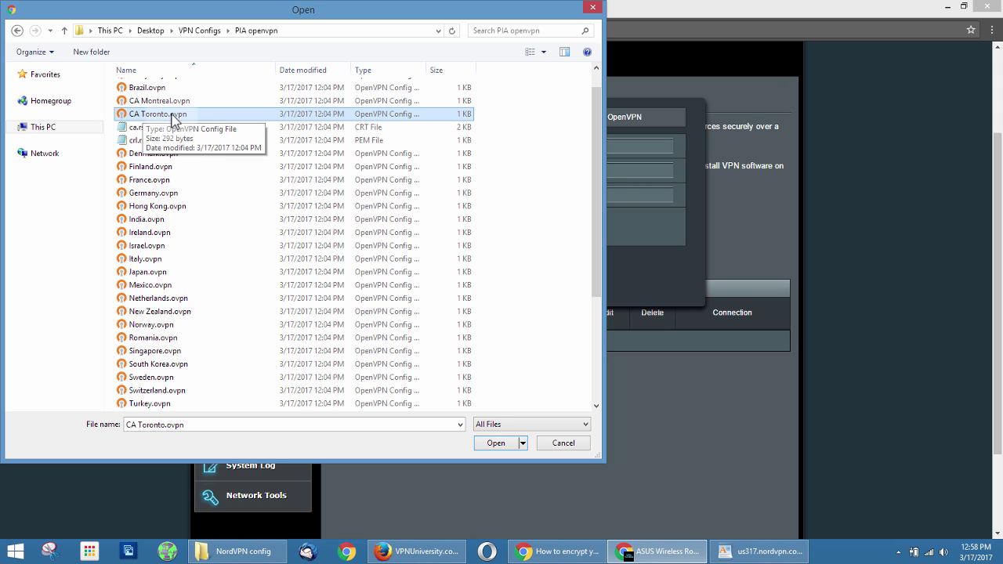
double_click(165, 115)
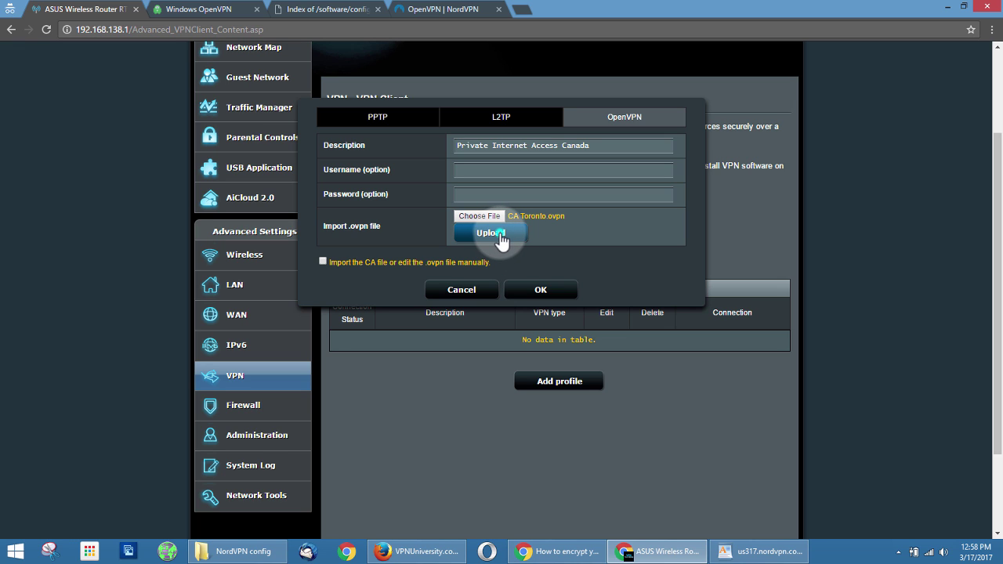
Upload CA Toronto.ovpn, enable 'Import the CA file', and choose ca.rsa.2048.crt as the CA.
left_click(500, 235)
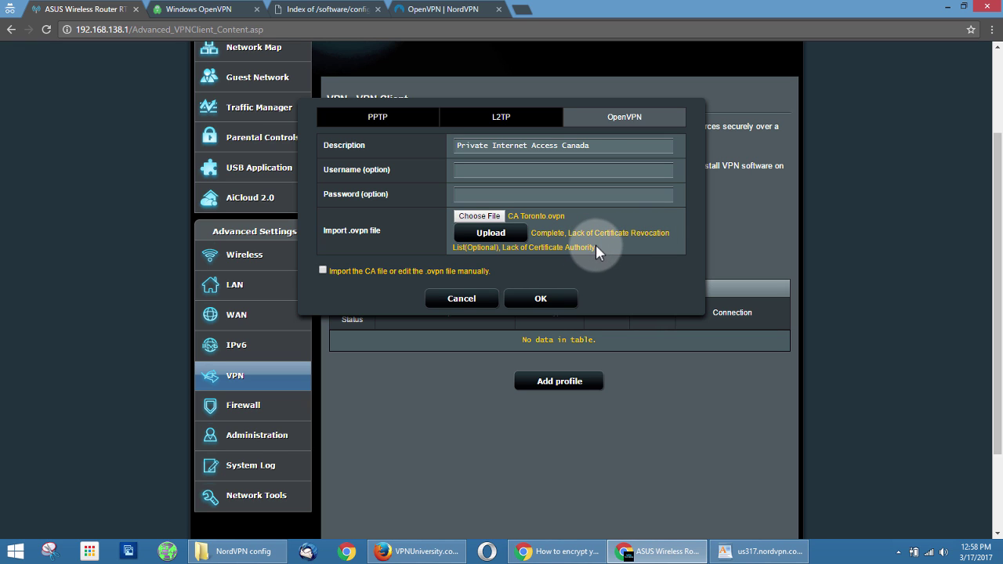
left_click(323, 271)
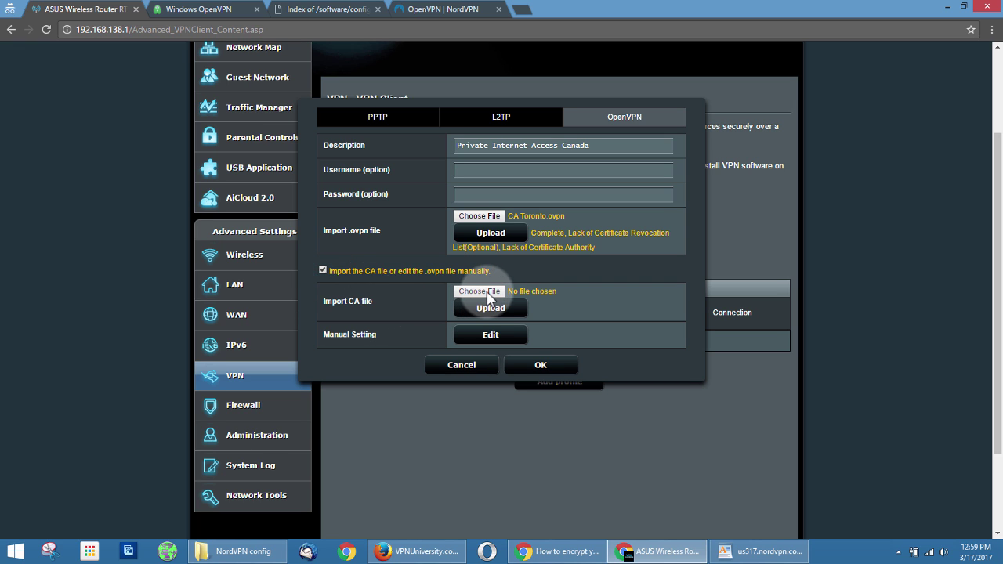
left_click(468, 292)
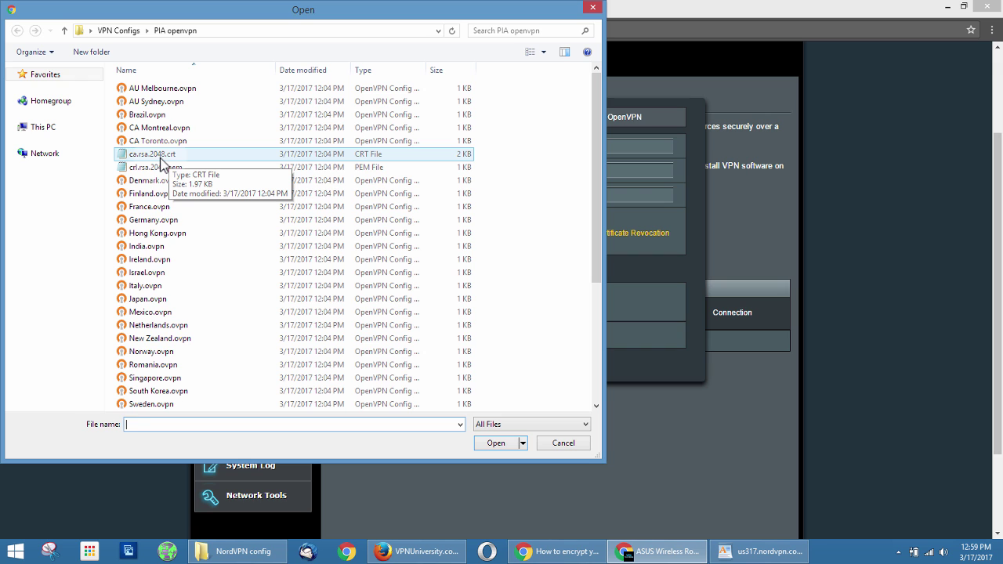
double_click(163, 161)
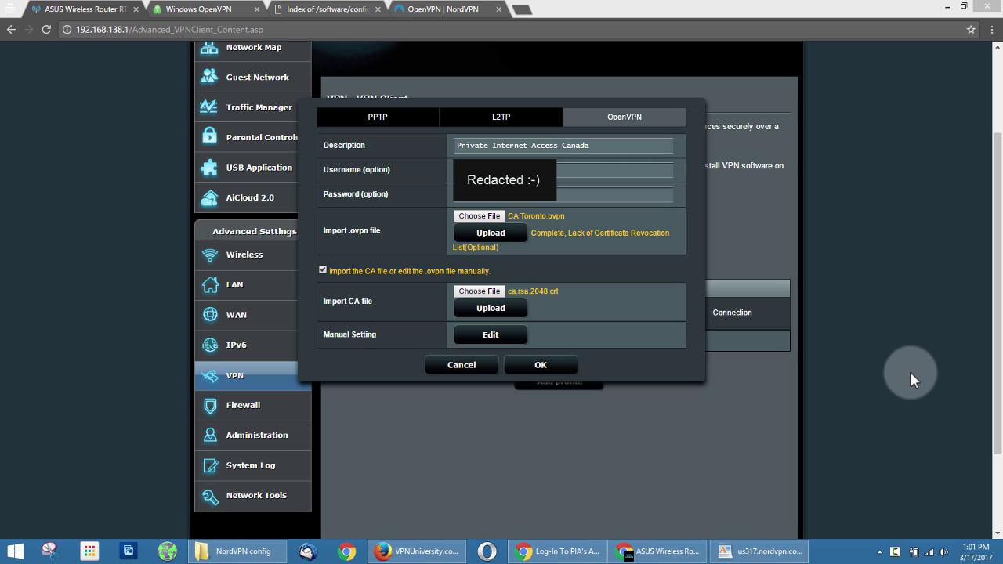
left_click(545, 368)
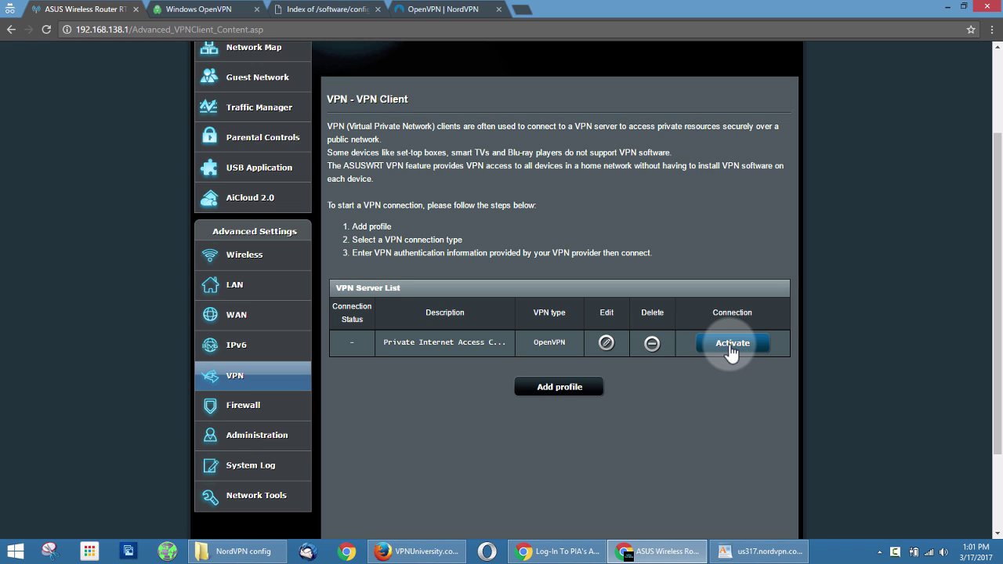
left_click(731, 345)
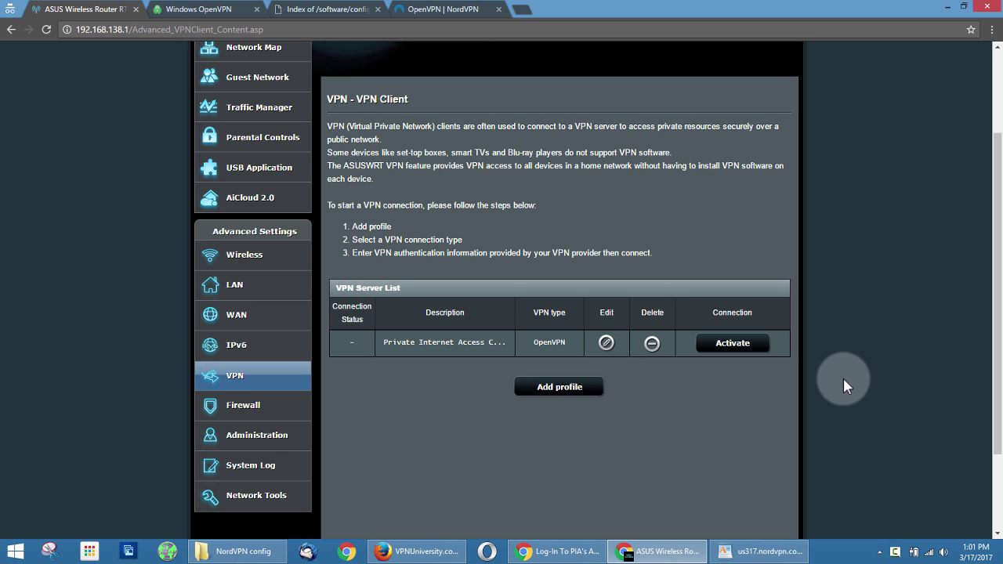
left_click(737, 345)
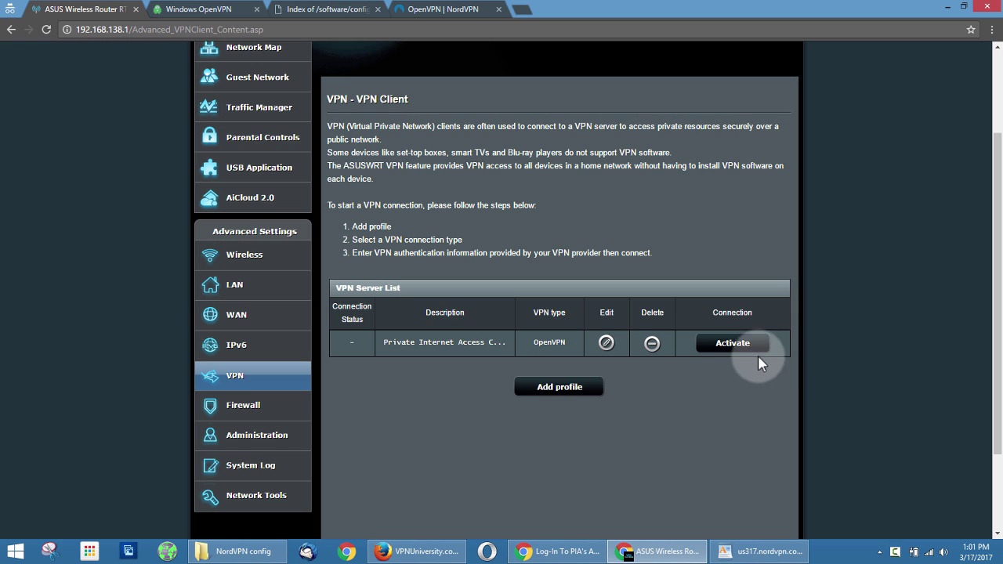
left_click(751, 350)
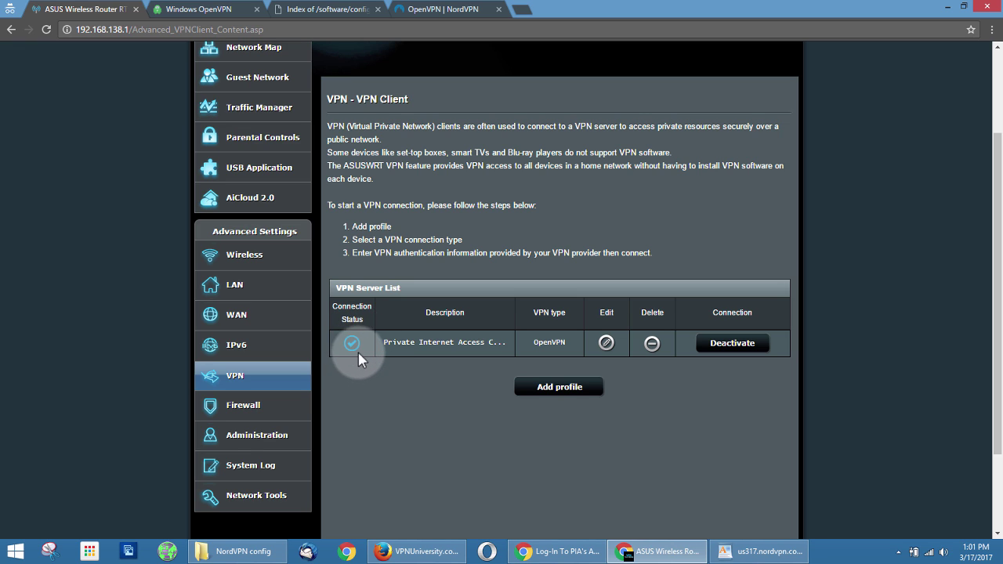
mouse_move(357, 350)
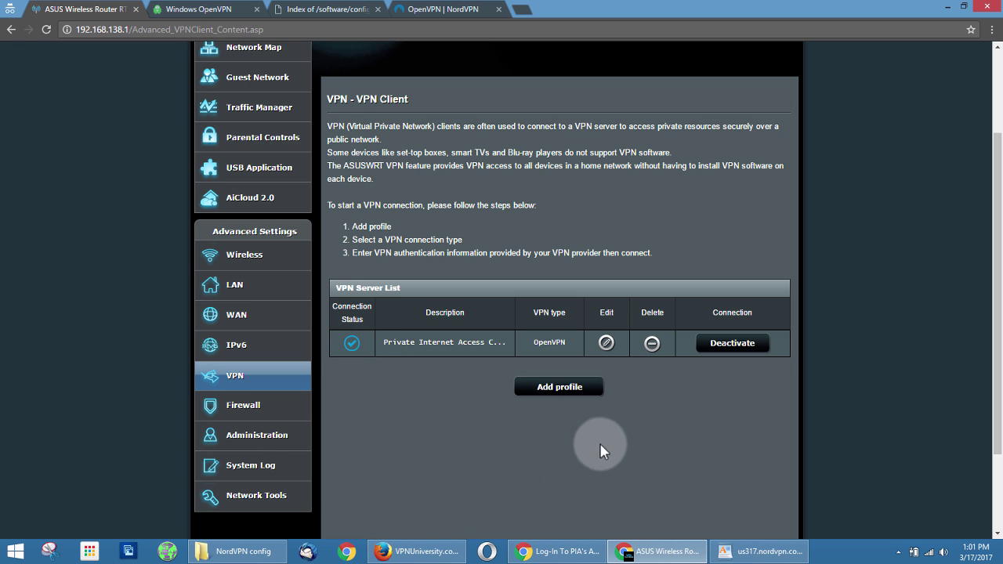
Load iplocation.net in a new incognito tab and scroll to the geolocation results for 172.98.67.39.
left_click(521, 9)
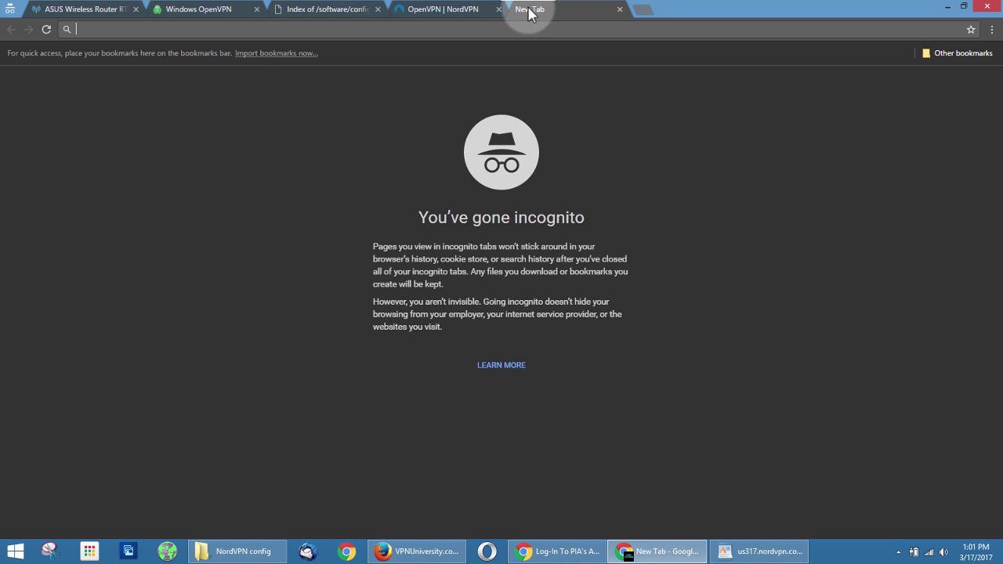
type("iplocation.net")
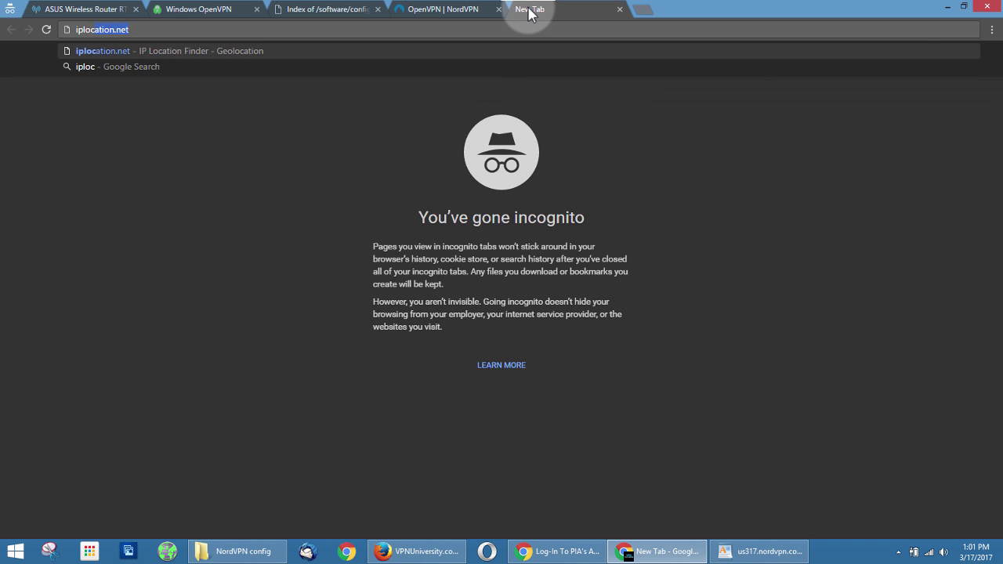
key("Return")
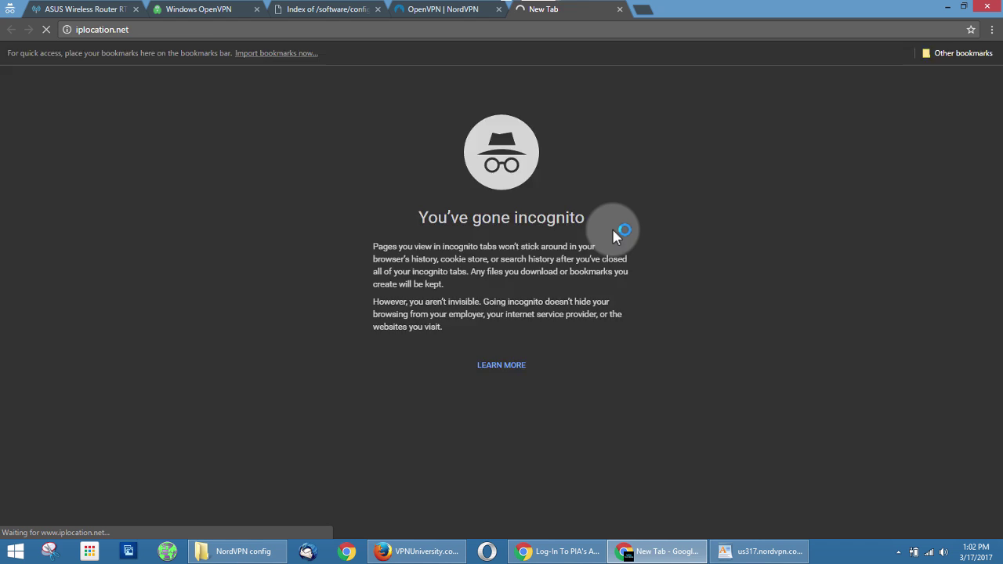
scroll(790, 293, "down", 1)
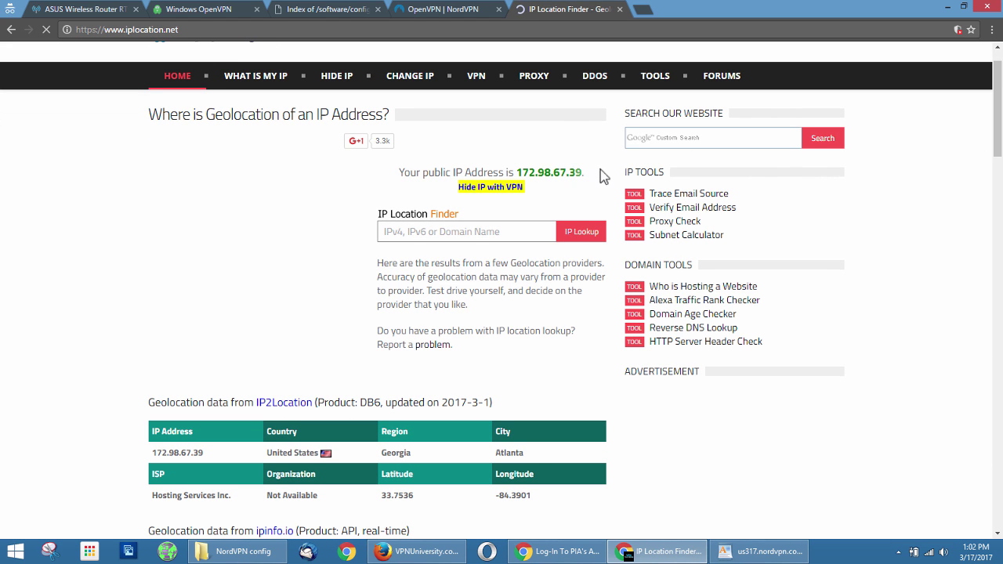
left_click_drag(1000, 138, 942, 188)
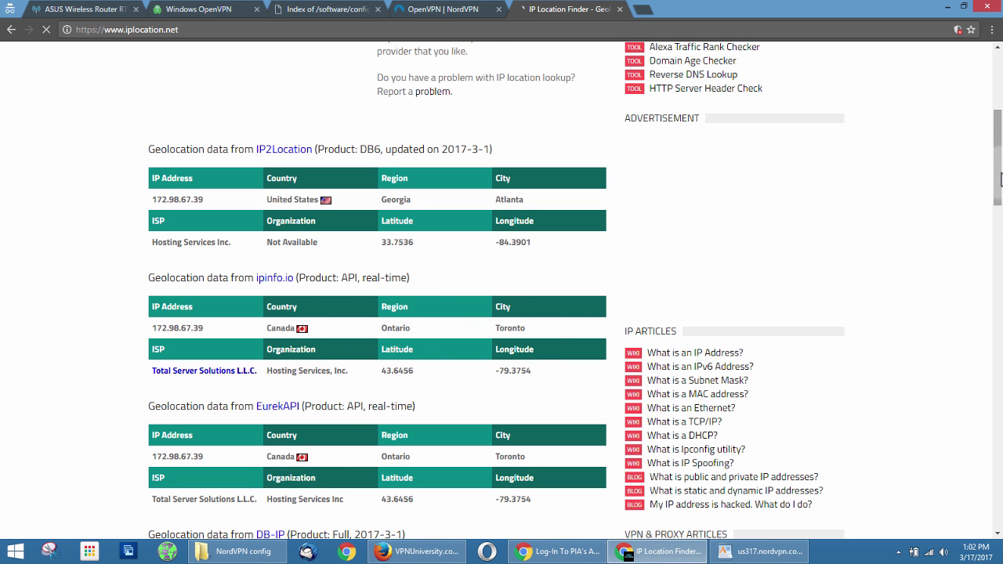
mouse_move(999, 178)
left_mouse_down()
mouse_move(993, 220)
mouse_move(994, 193)
left_mouse_up()
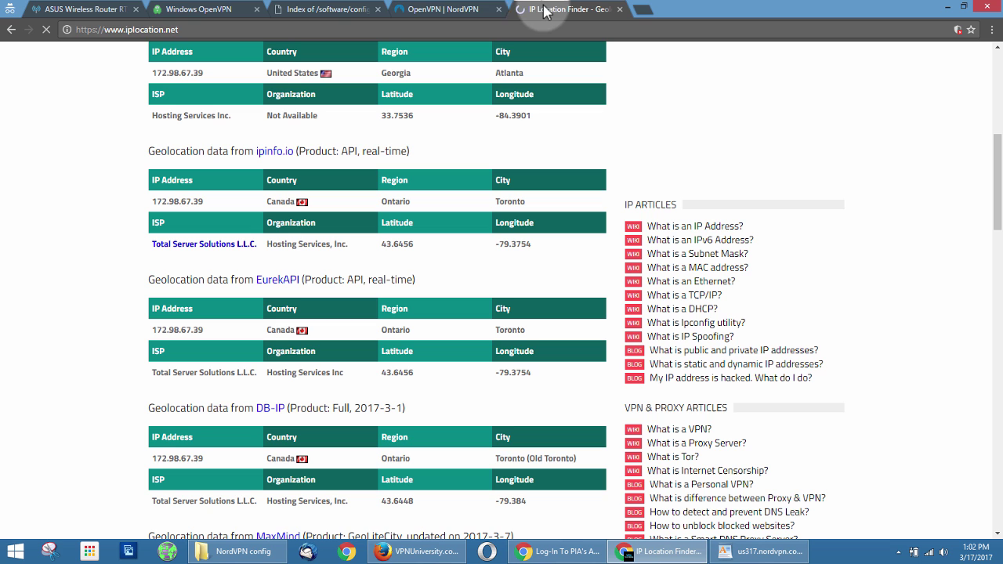
Deactivate the Private Internet Access VPN and reload iplocation.net, which now shows a New York IP.
left_click(93, 11)
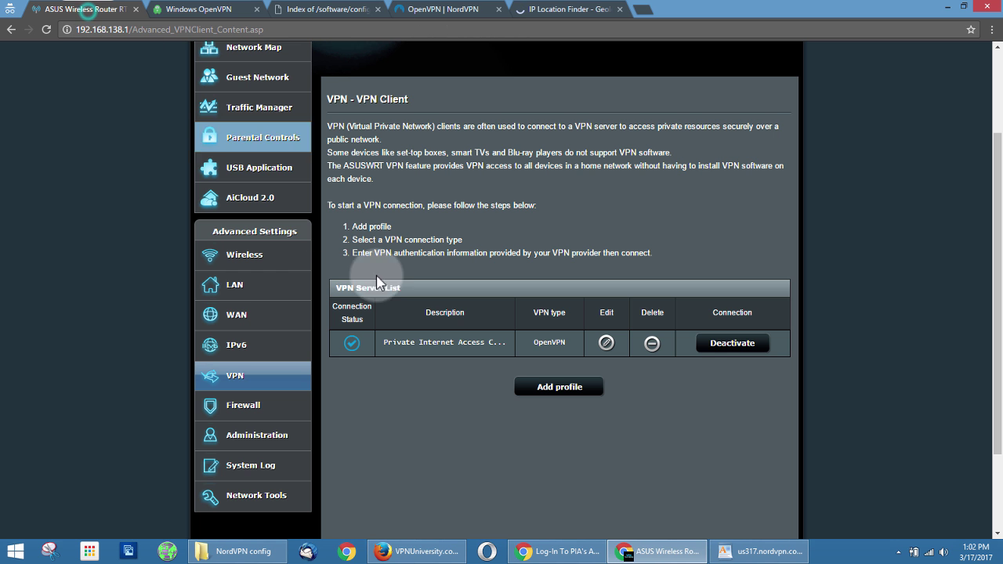
left_click(745, 349)
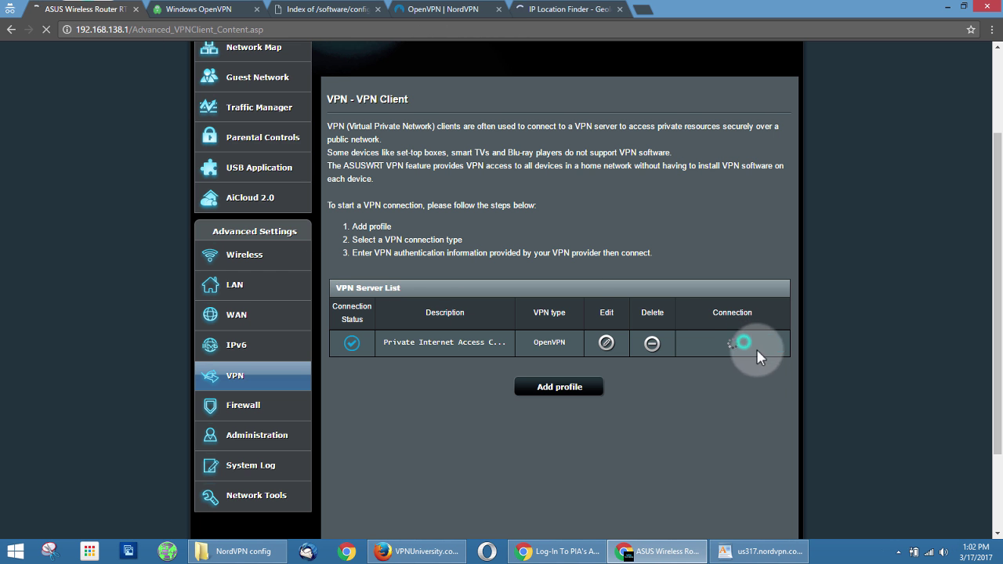
left_click(592, 14)
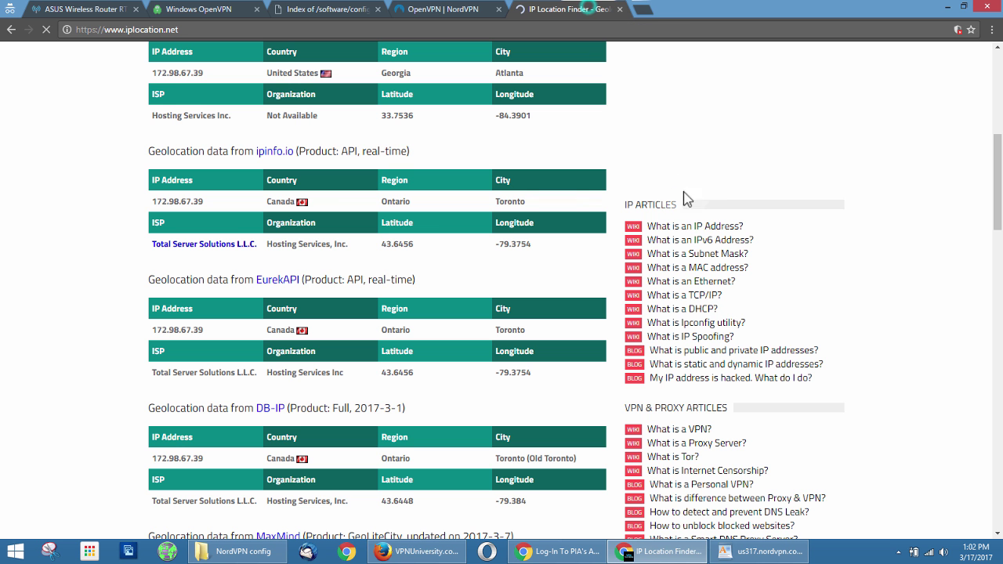
scroll(684, 197, "up", 5)
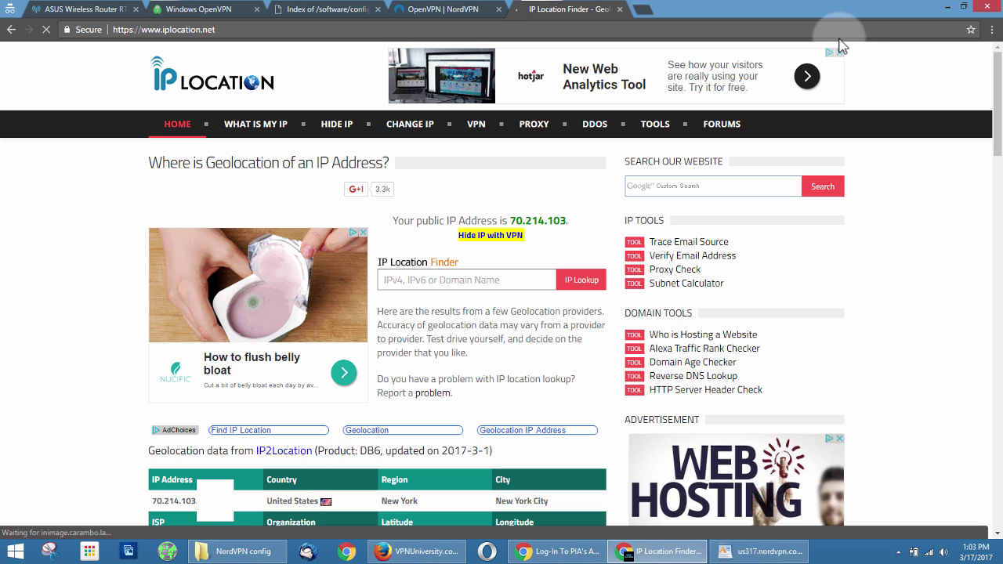
Add a new OpenVPN profile with the description 'NordVPN Netherlands'.
left_click(620, 10)
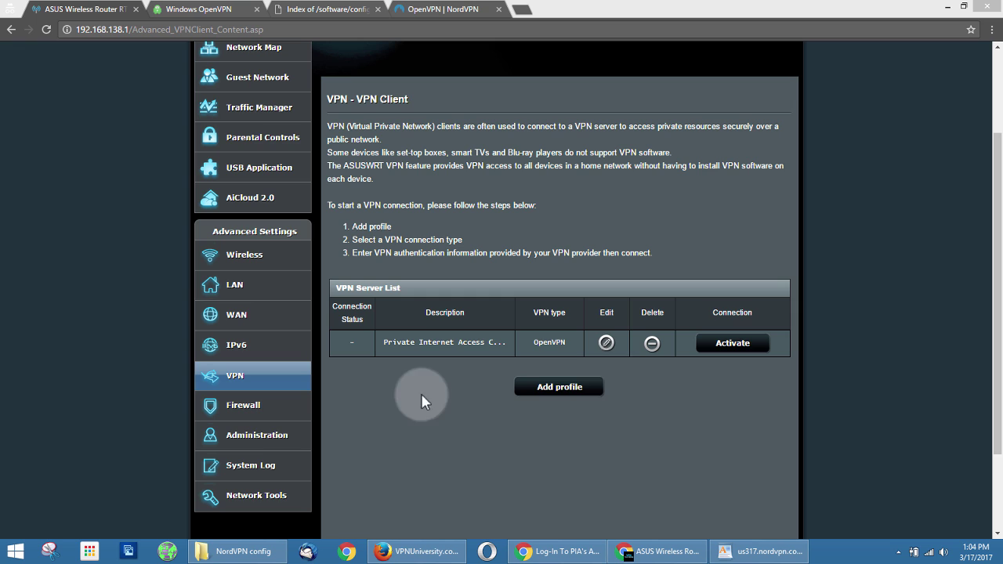
left_click(570, 389)
left_click(492, 147)
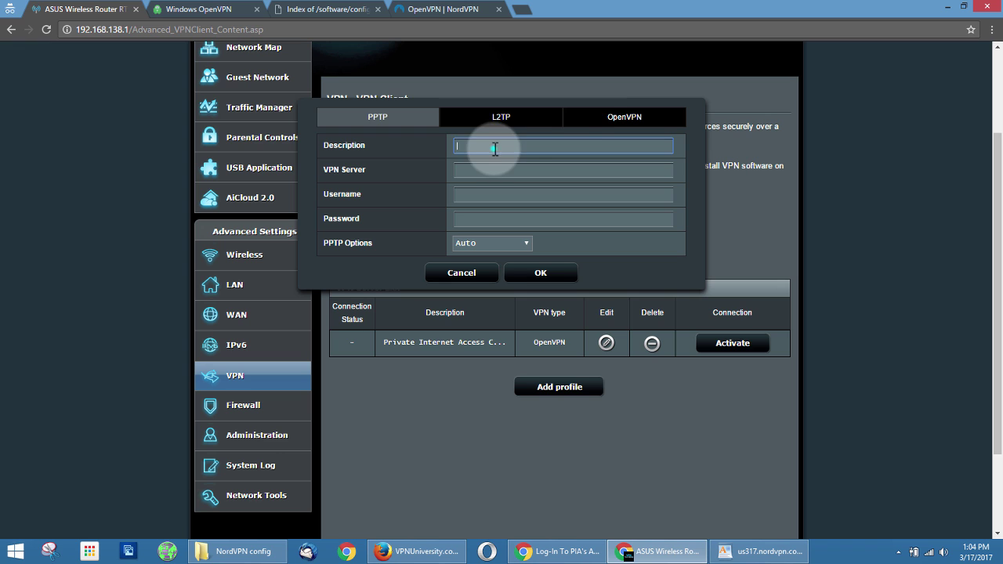
left_click(608, 115)
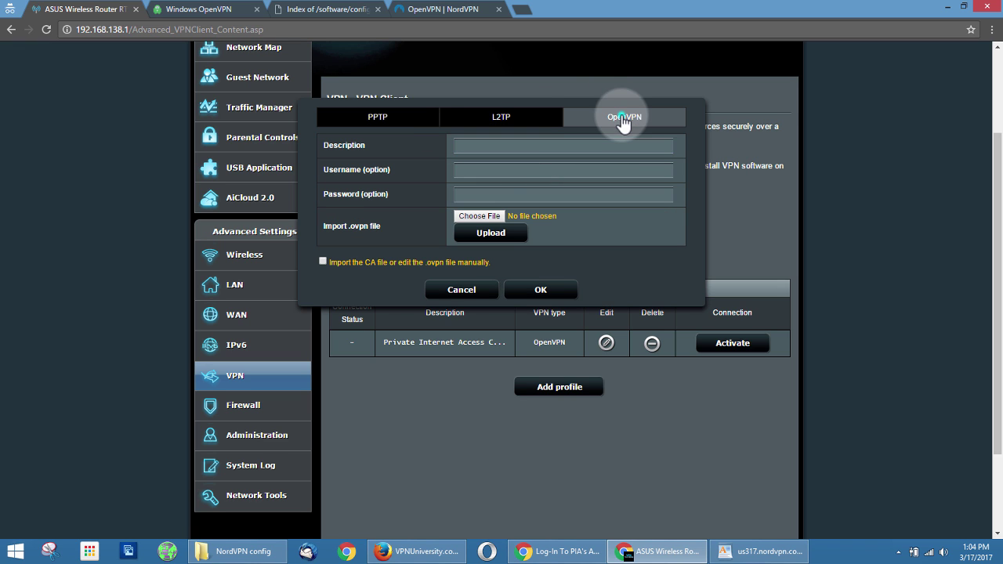
left_click(483, 145)
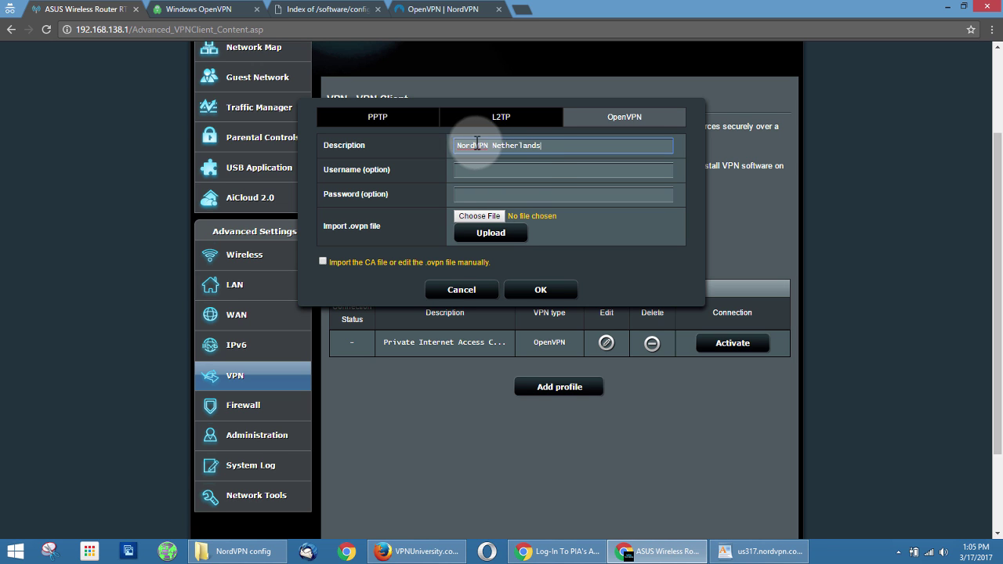
left_click(521, 167)
Choose nl15.nordvpn.com.udp1194.ovpn from VPN Configs > NordVPN config and upload it to the profile.
left_click(489, 224)
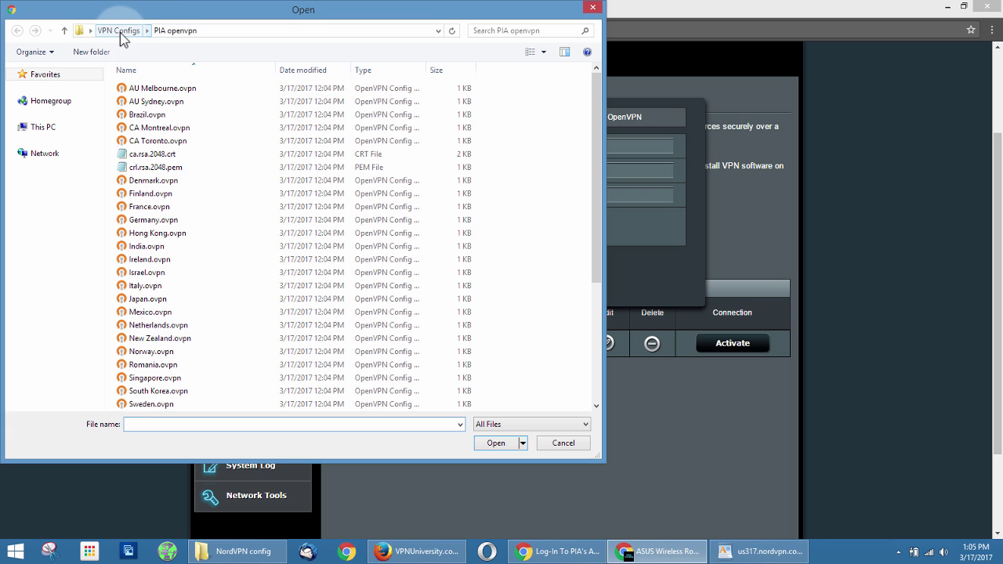
left_click(113, 33)
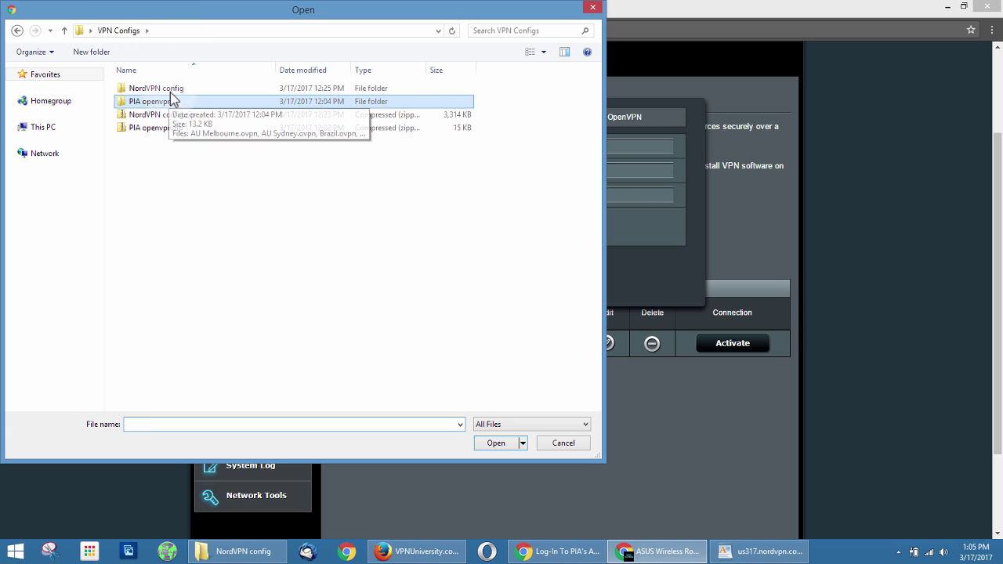
double_click(171, 90)
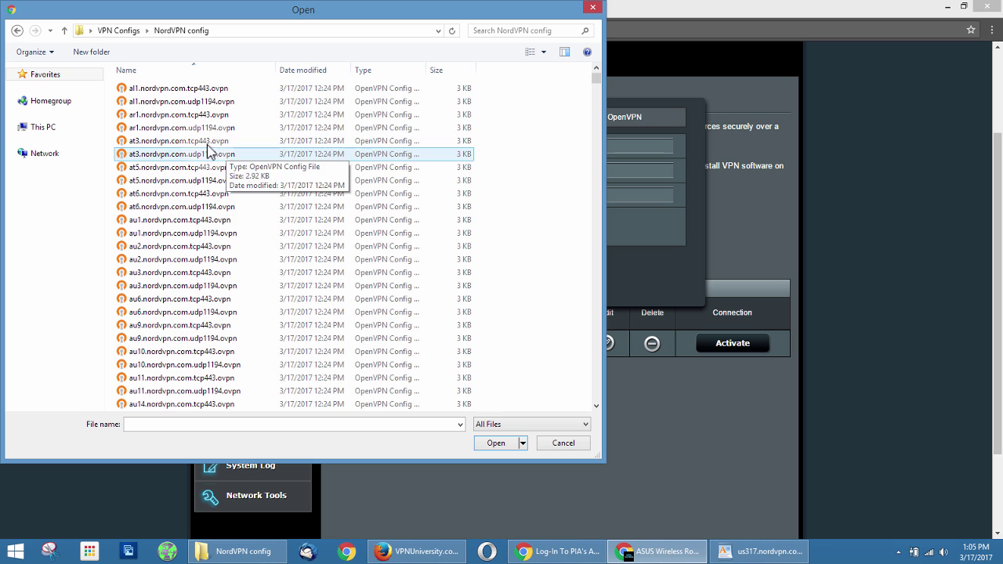
left_click_drag(598, 85, 598, 94)
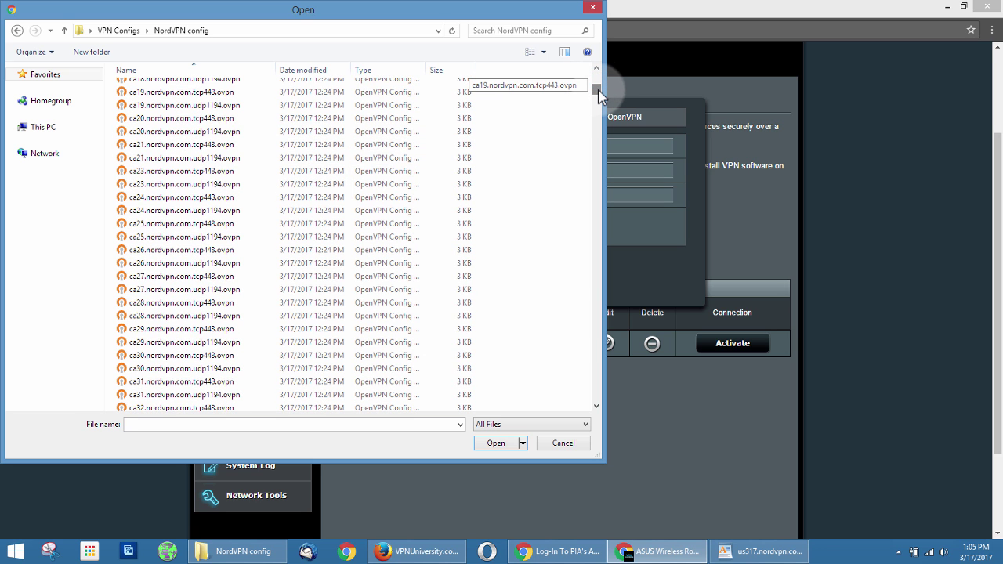
left_click_drag(598, 94, 512, 116)
scroll(313, 141, "down", 1)
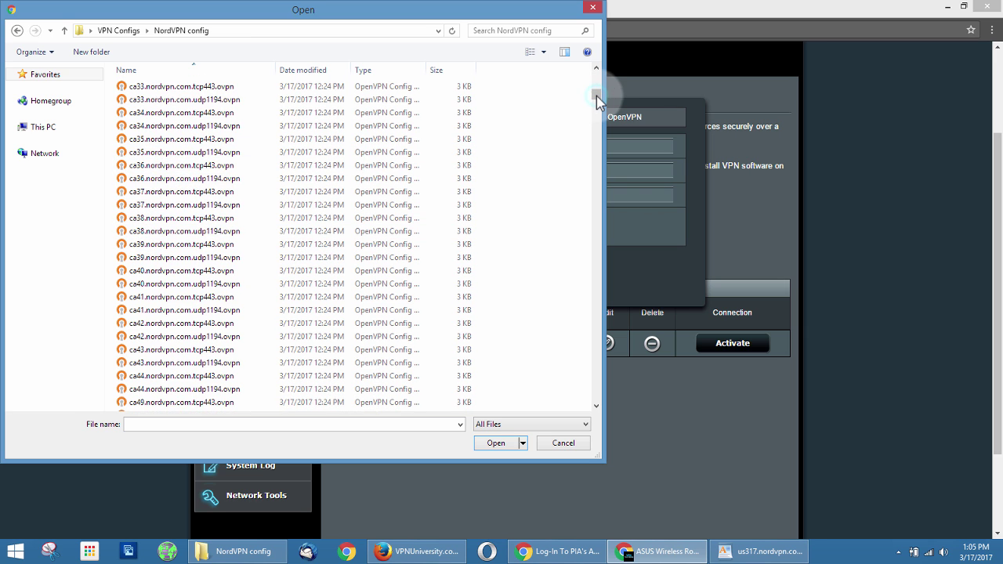
left_click_drag(596, 95, 594, 173)
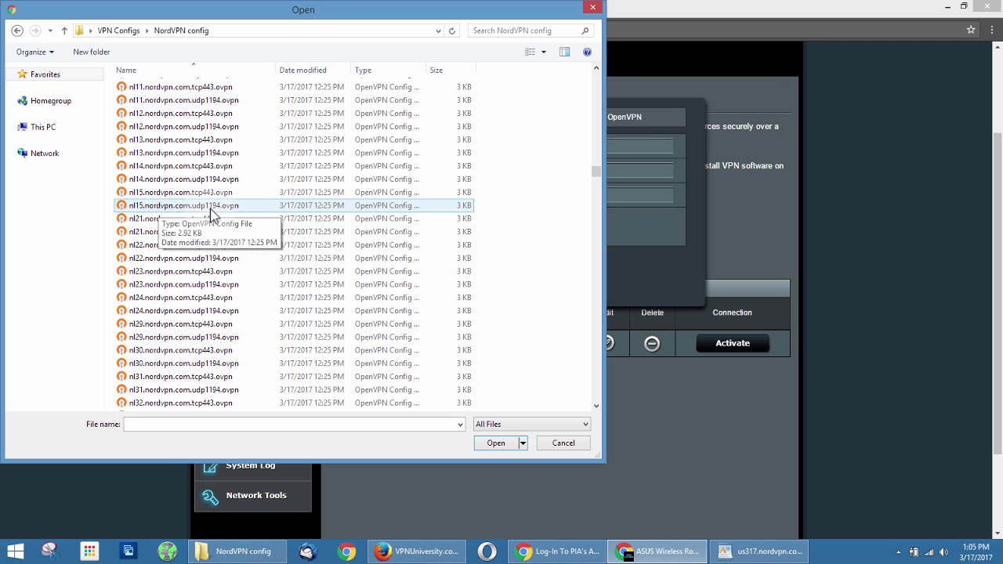
double_click(198, 214)
left_click(494, 243)
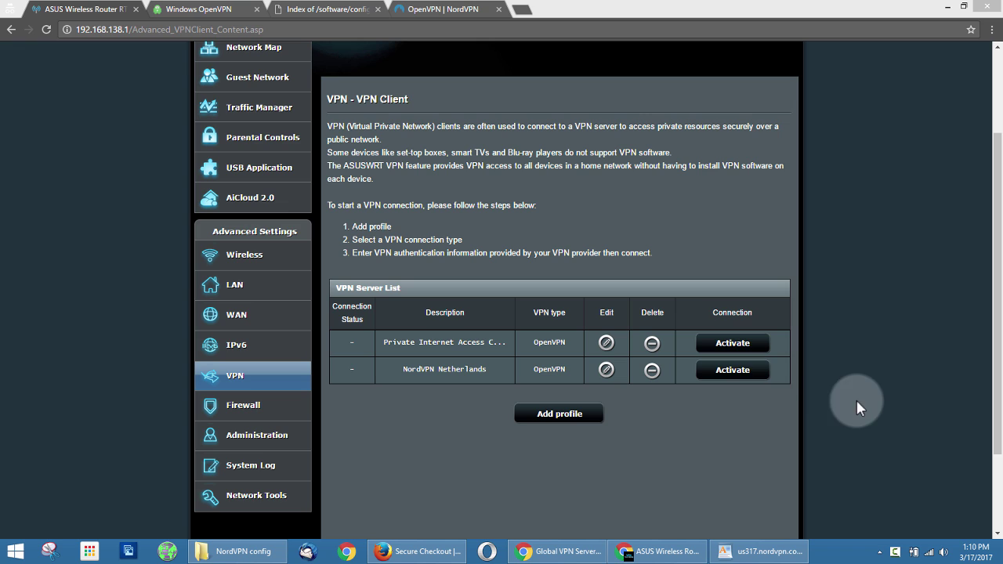
Activate the NordVPN Netherlands profile until it shows a connected check mark.
left_click(733, 370)
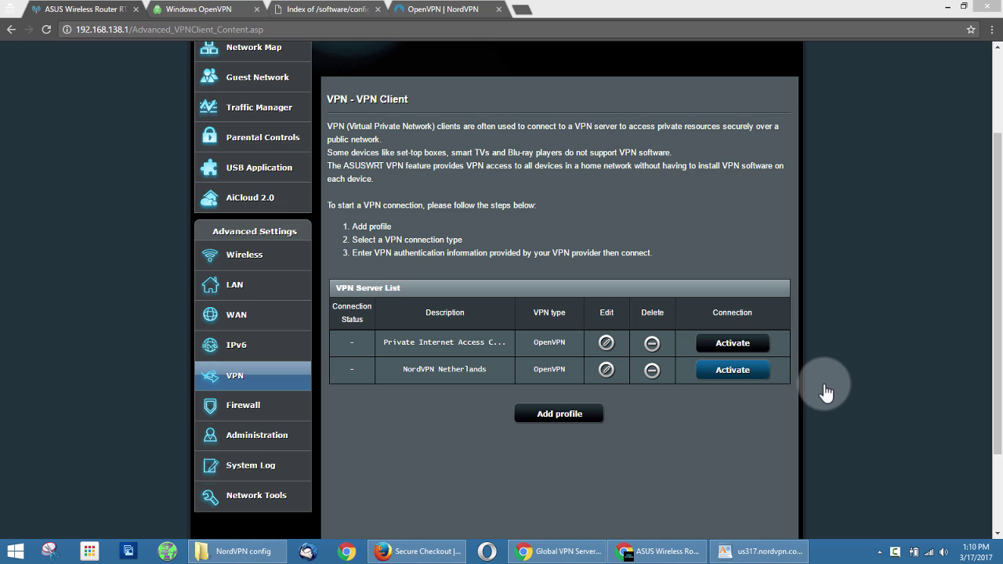
left_click(742, 374)
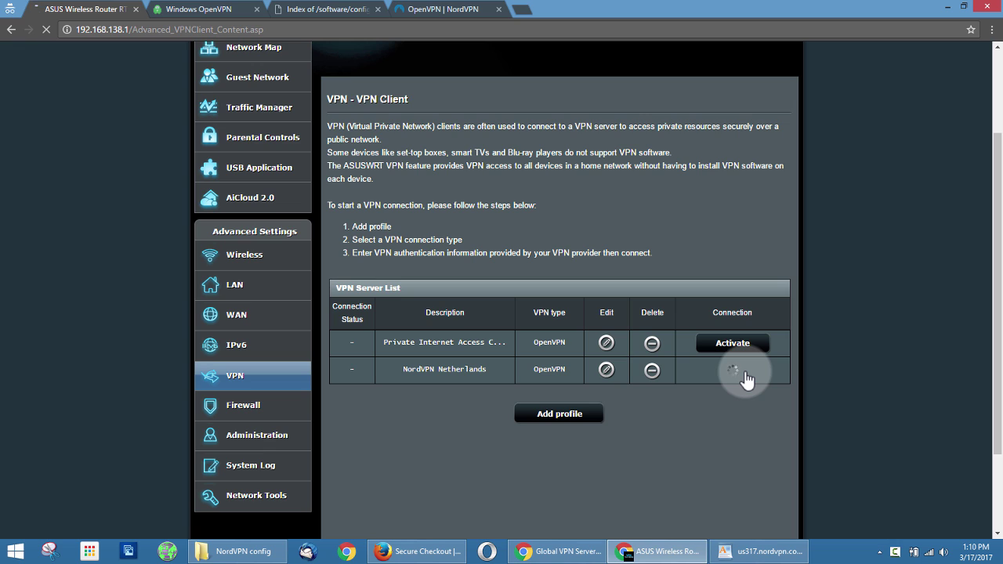
left_click(744, 373)
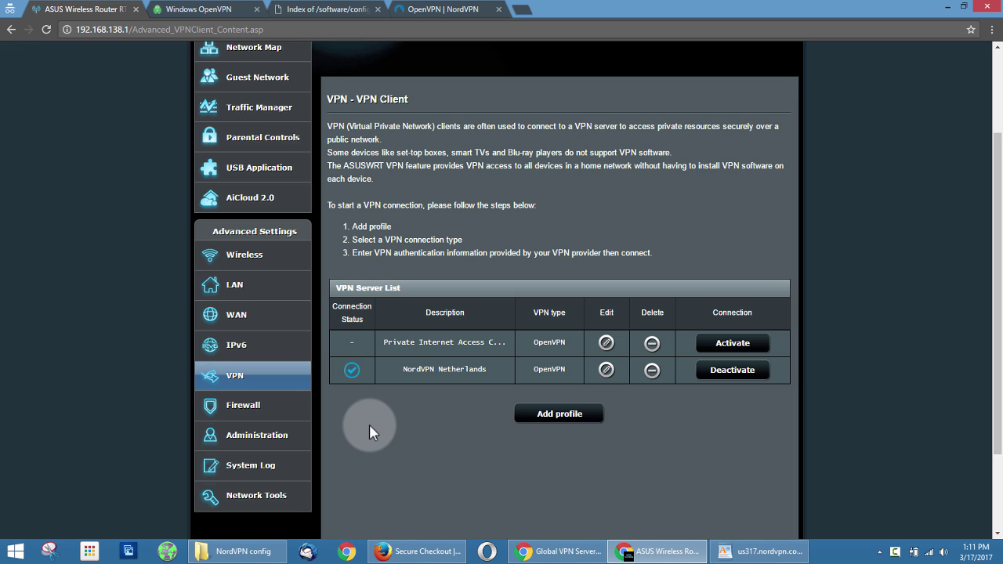
Load iplocation.net in a new incognito tab and refresh it to confirm 185.30.232.17 in Amsterdam.
left_click(517, 11)
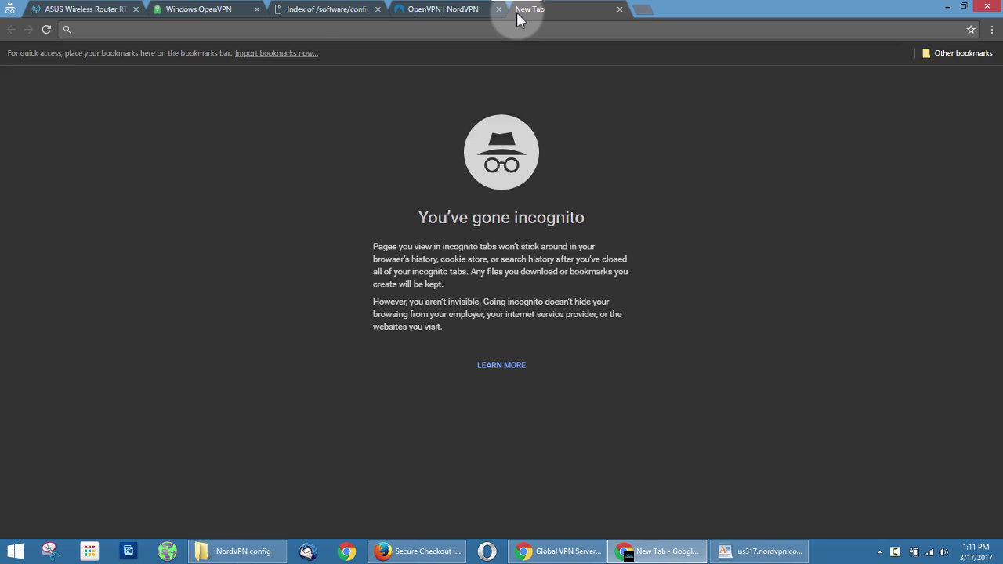
type("iplocation.net")
key("Return")
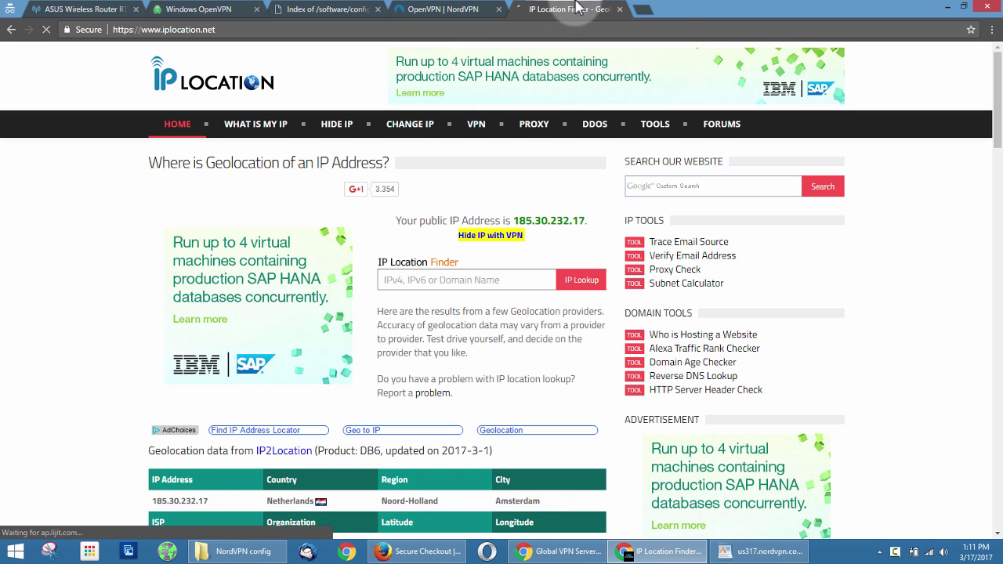
key("ctrl+Tab")
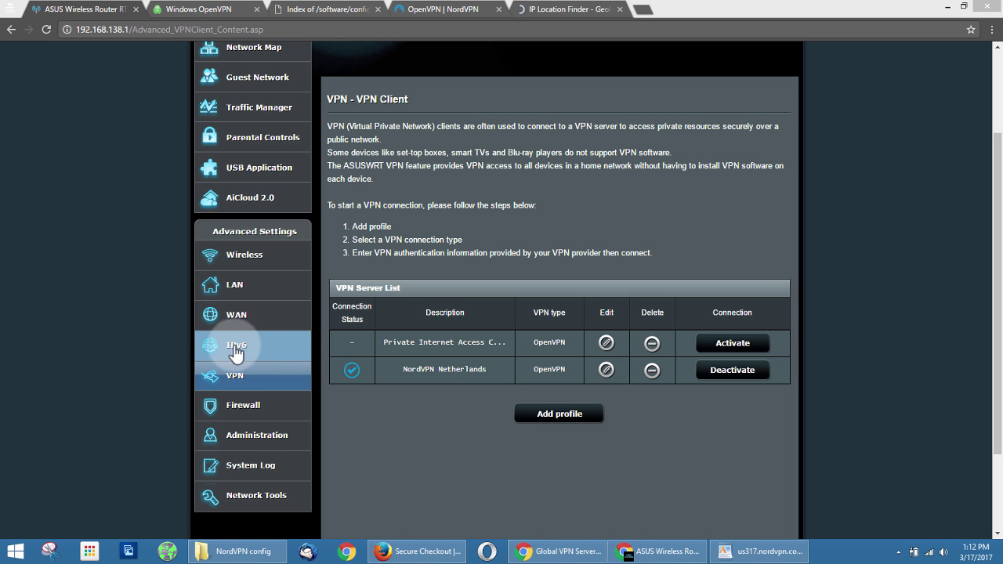
left_click(541, 9)
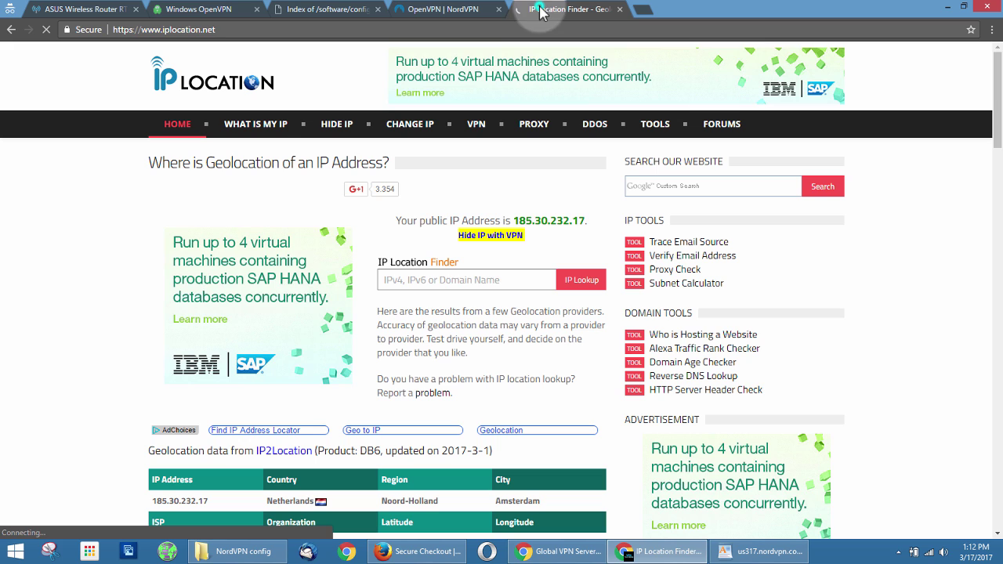
key("F5")
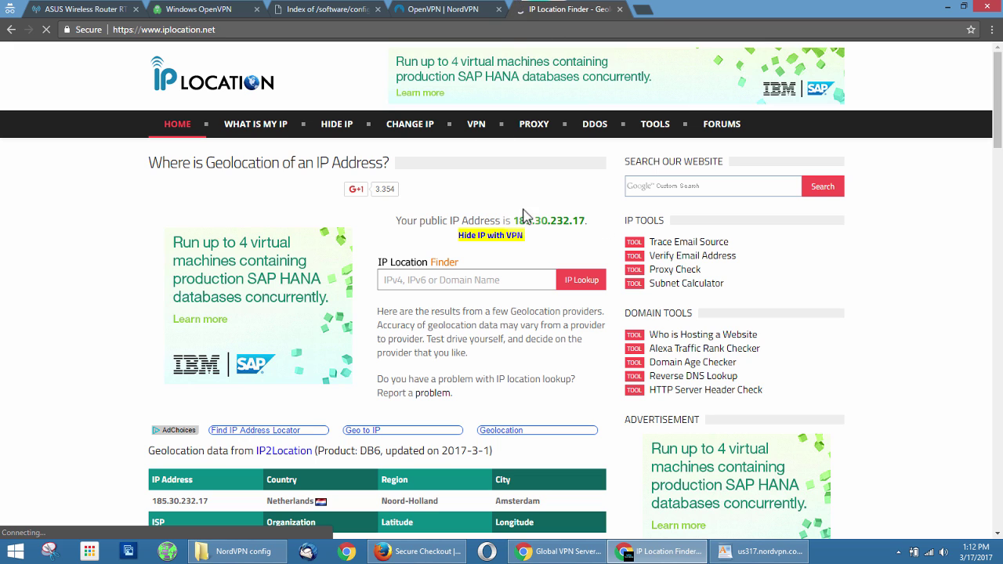
left_click(573, 7)
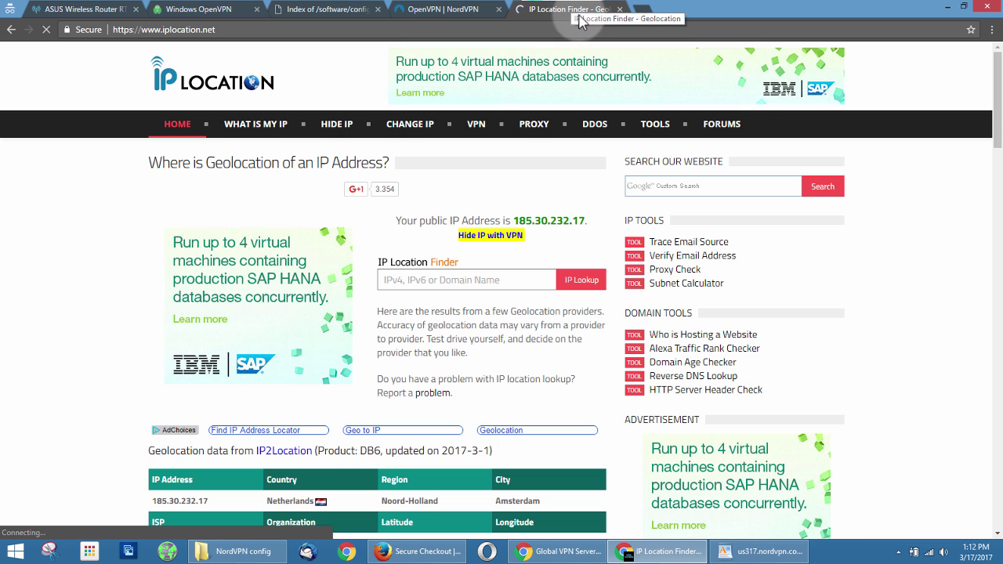
Set the IPv6 connection type to Disable under Advanced Settings > IPv6 and apply it.
left_click(74, 9)
left_click(240, 346)
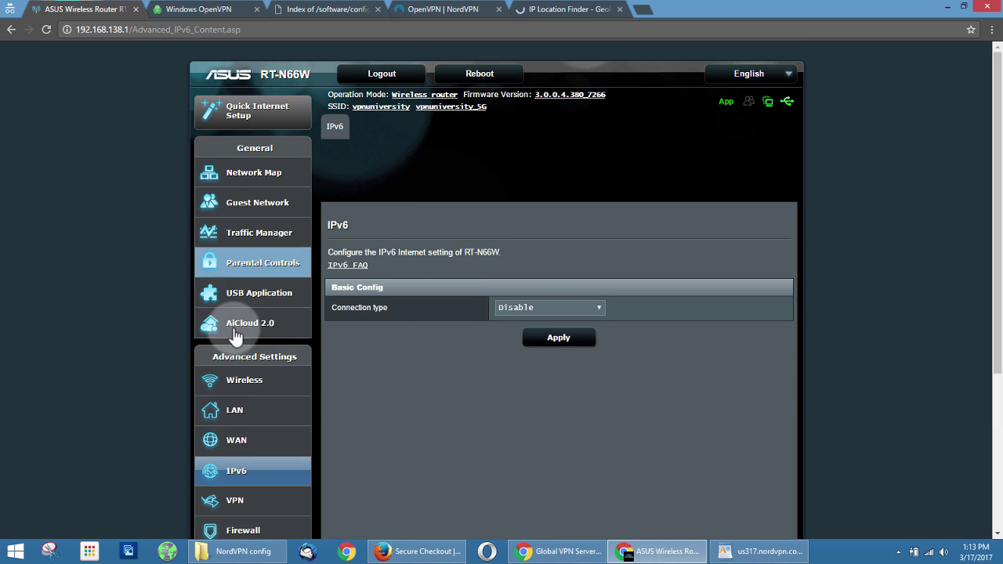
left_click(546, 307)
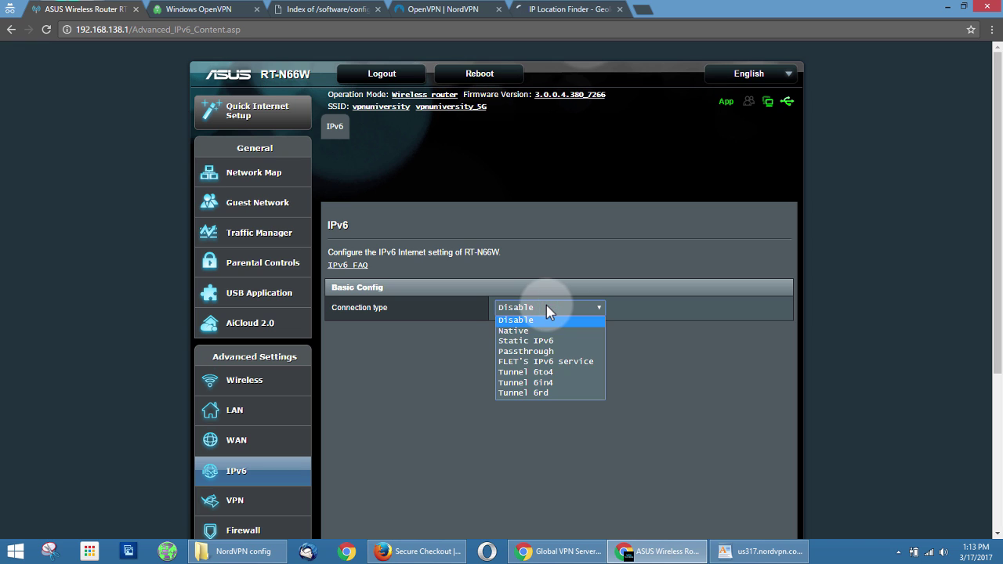
left_click(546, 307)
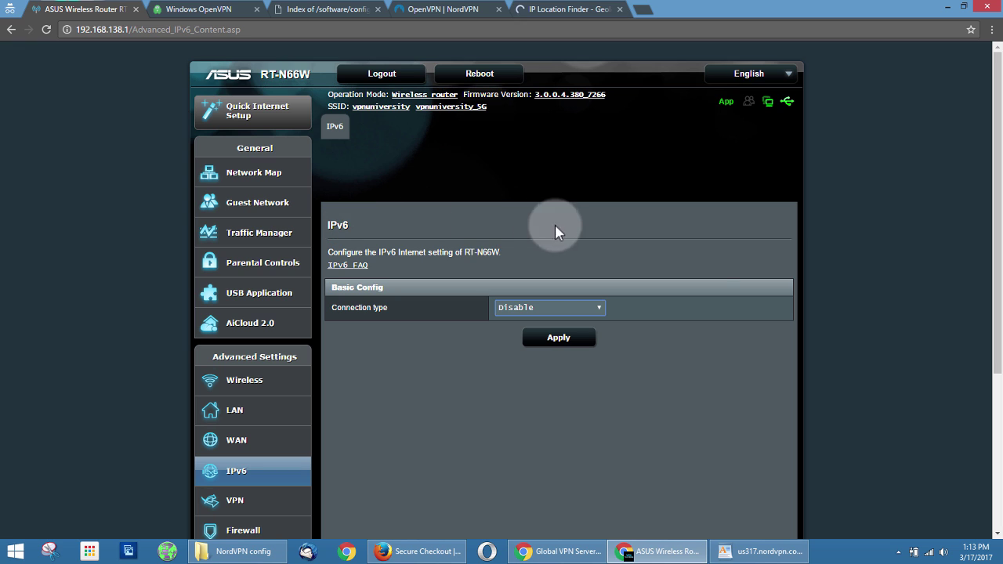
left_click(553, 308)
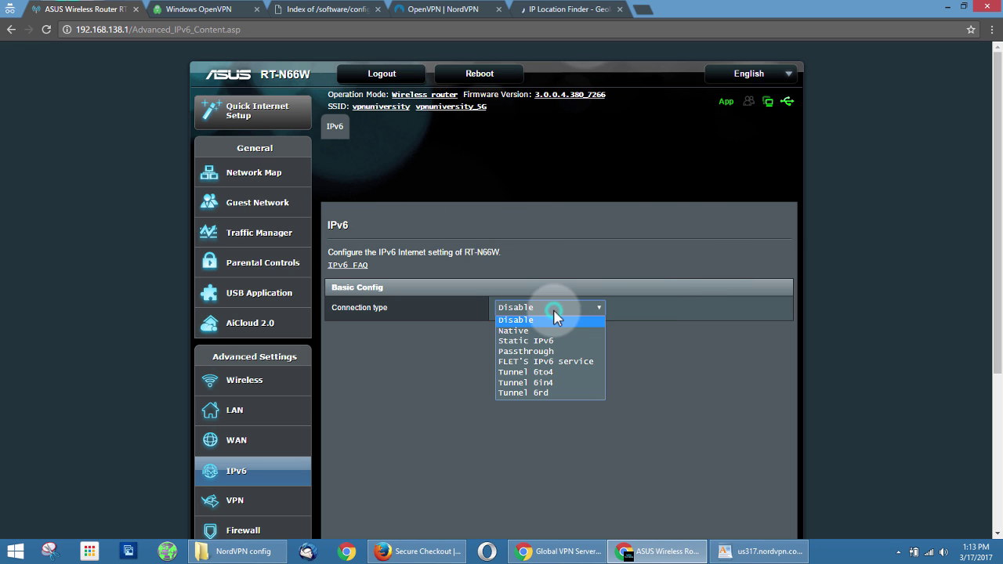
left_click(554, 318)
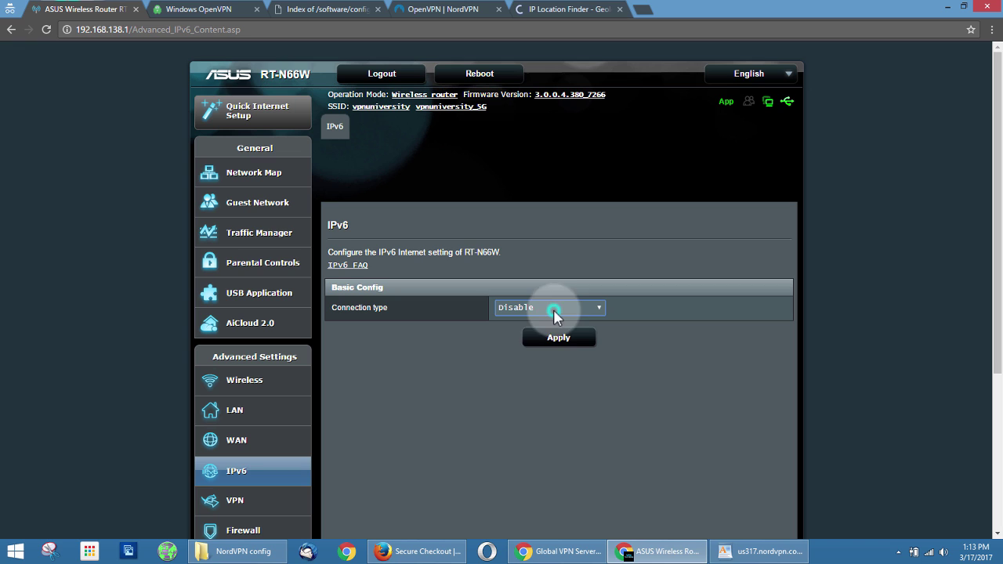
left_click(560, 342)
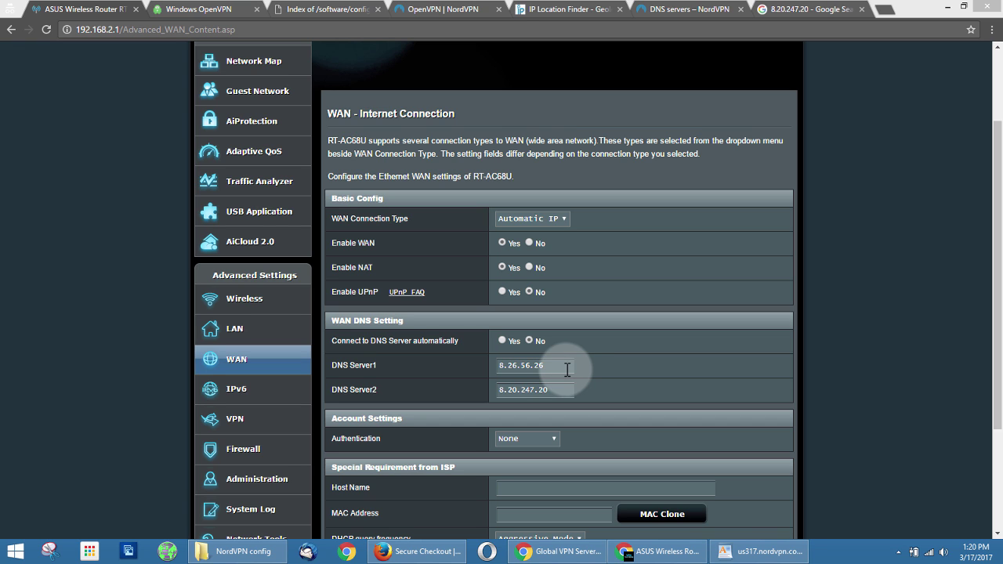
double_click(568, 369)
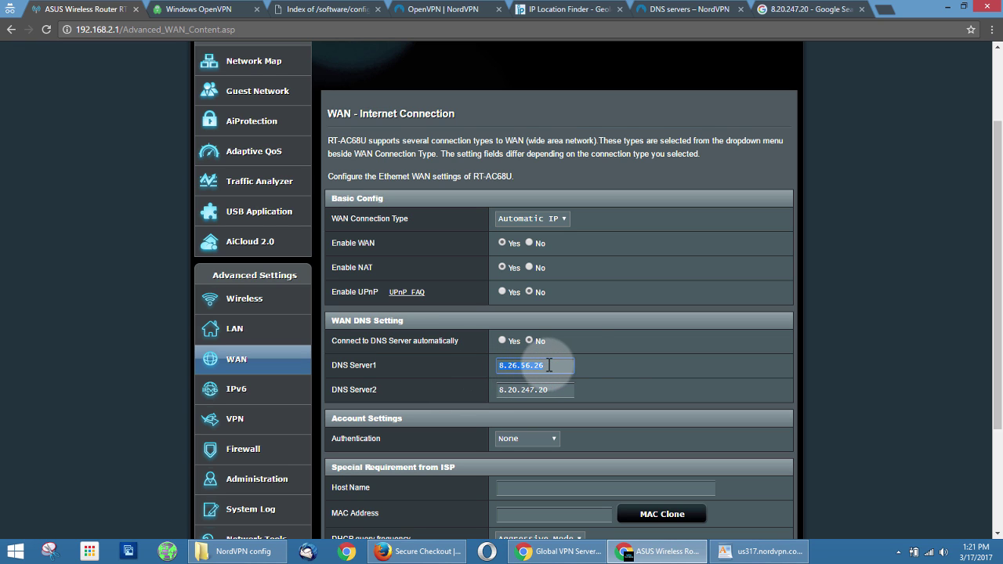
left_click(561, 365)
left_click(622, 361)
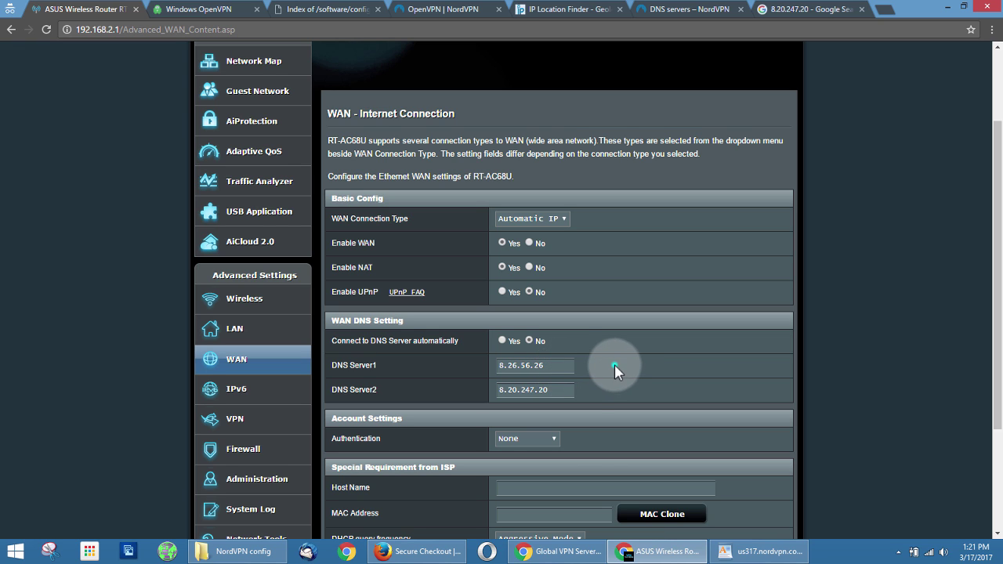
left_click(555, 365)
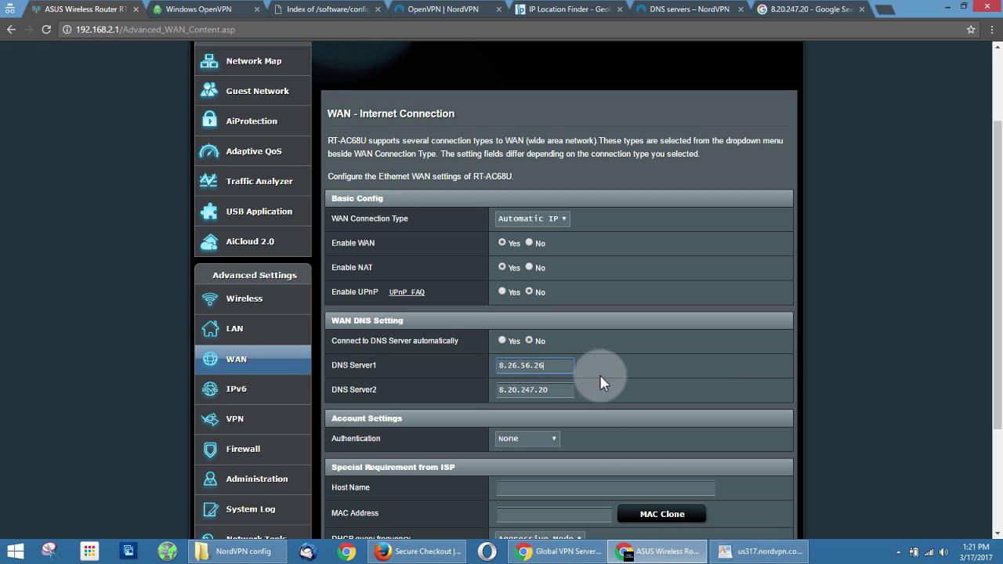
left_click(568, 368)
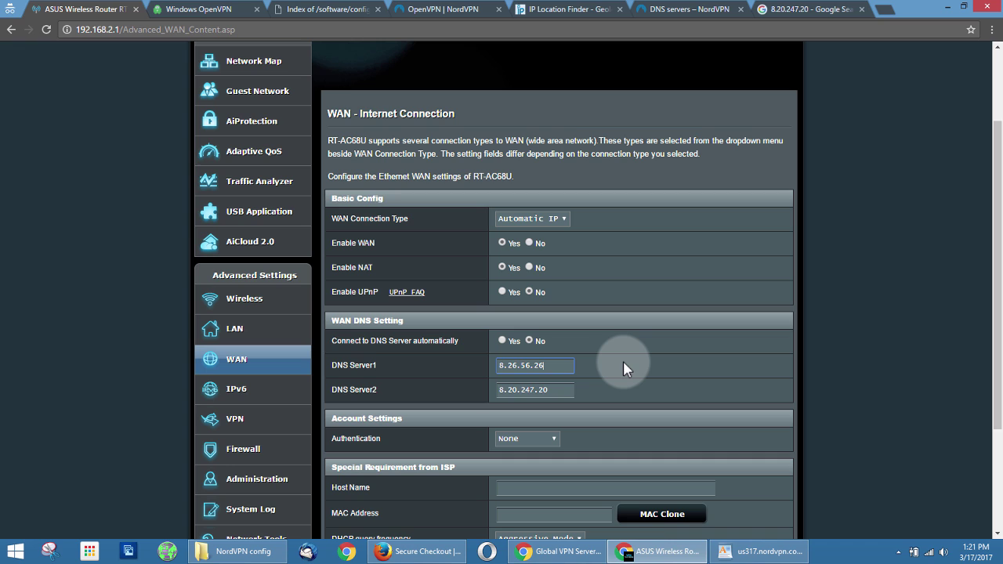
Copy 162.242.211.137 from the NordVPN DNS article into the DNS Server1 field.
left_click(709, 11)
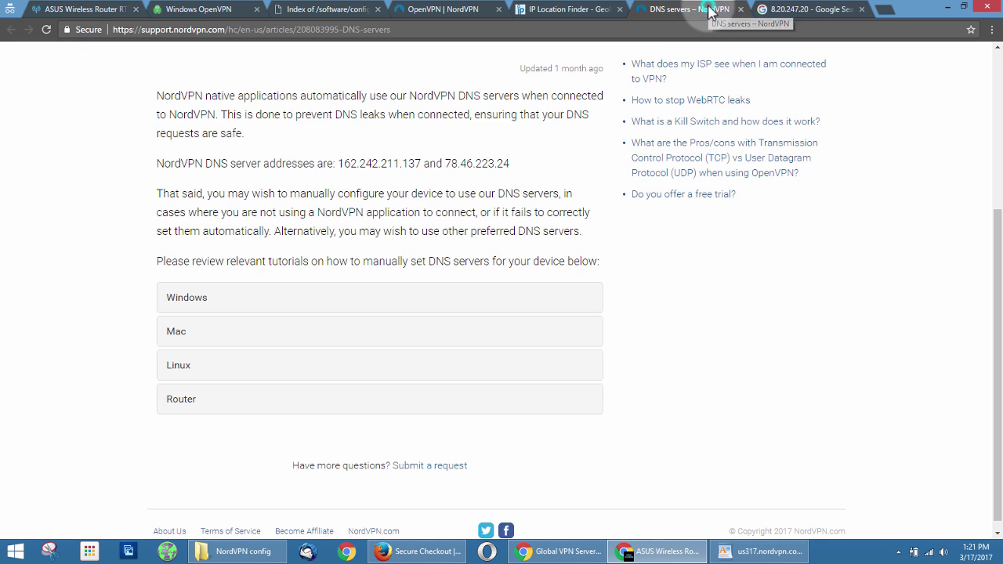
left_click_drag(420, 163, 358, 167)
mouse_move(338, 163)
left_mouse_down()
mouse_move(415, 163)
mouse_move(339, 163)
left_mouse_up()
key("ctrl+c")
left_click(411, 163)
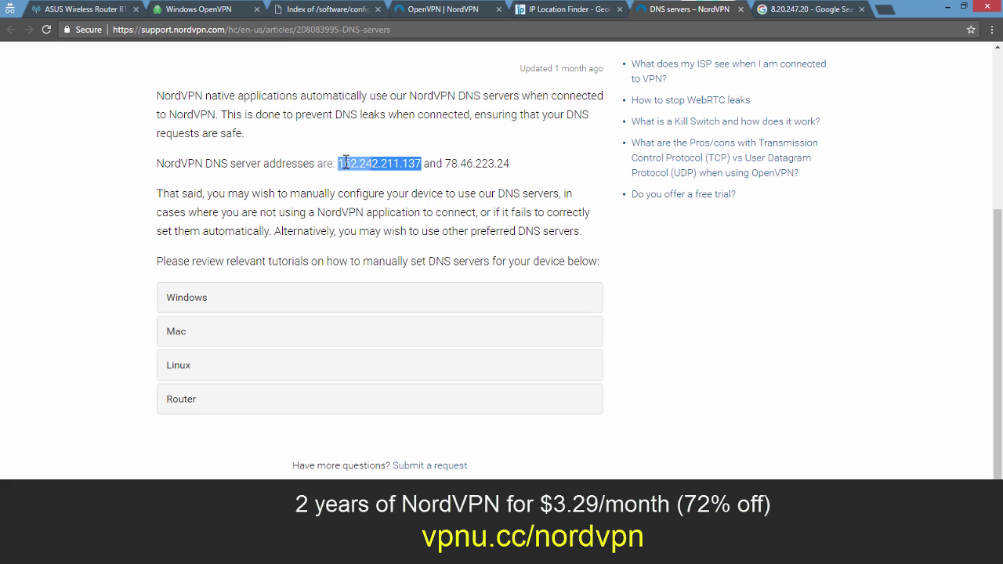
left_click(76, 8)
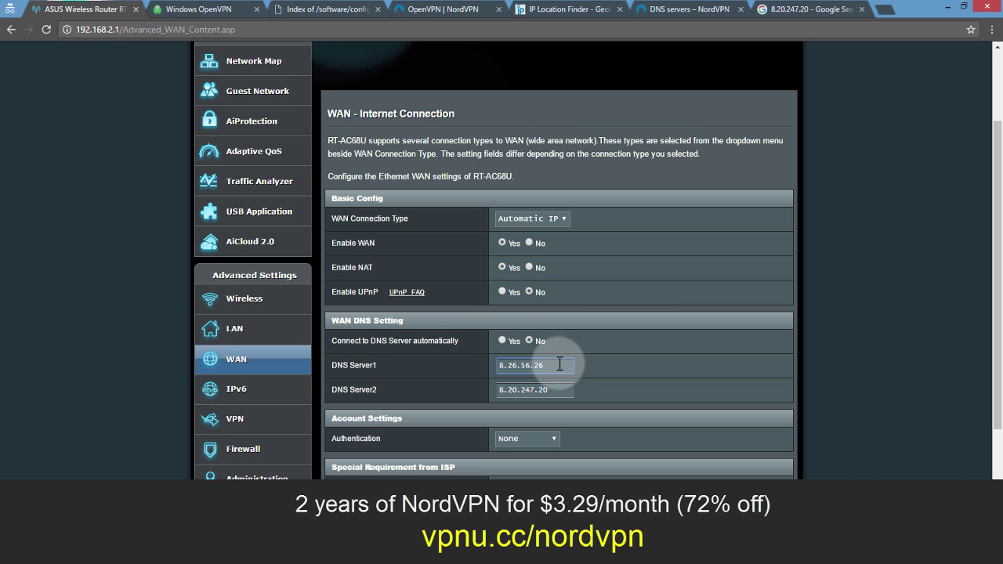
left_click_drag(560, 365, 517, 369)
key("ctrl+v")
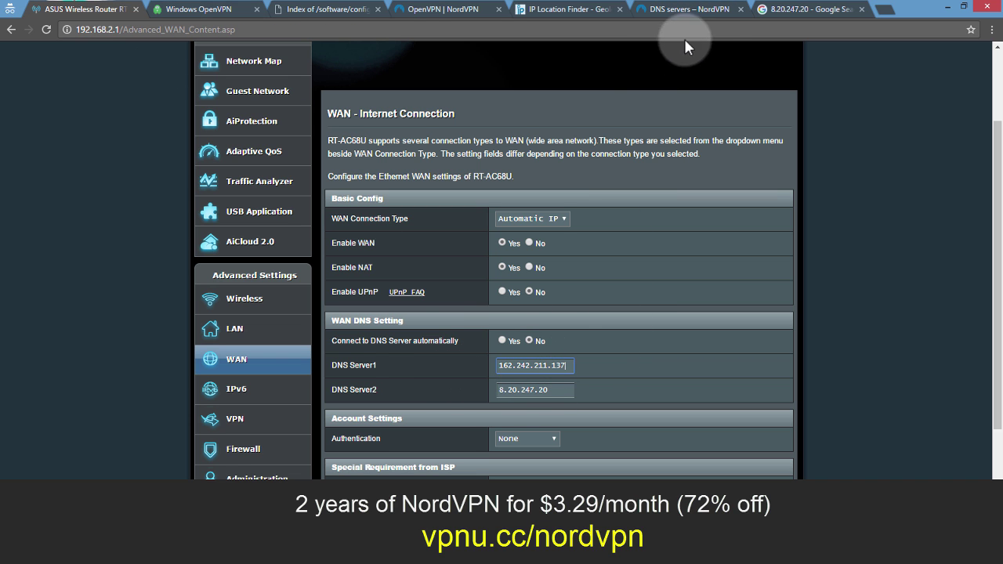
Copy 78.46.223.24 from the article into the DNS Server2 field, replacing 8.20.247.20.
left_click(691, 9)
left_click_drag(513, 163, 449, 161)
key("ctrl+c")
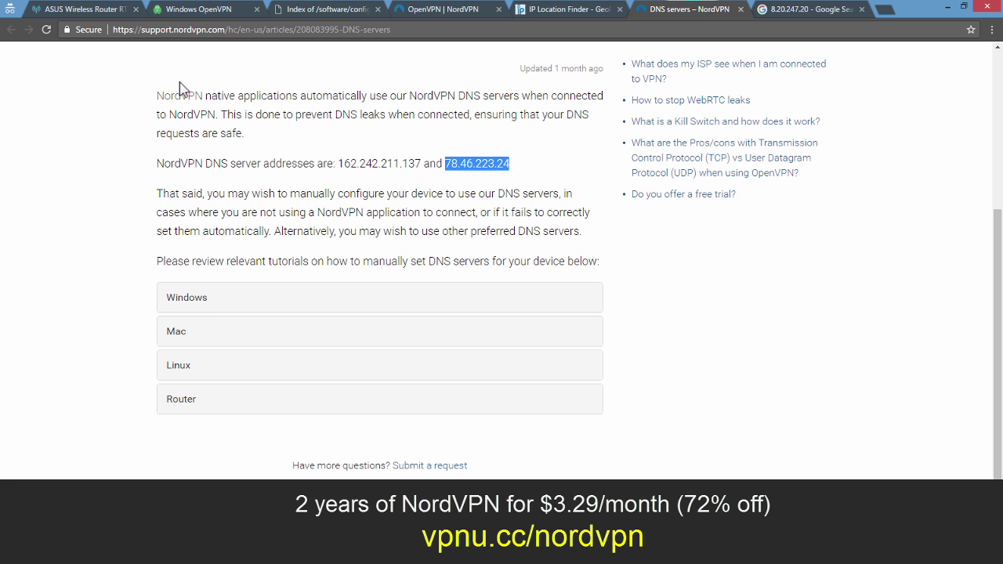
left_click(76, 7)
left_click_drag(556, 387, 499, 392)
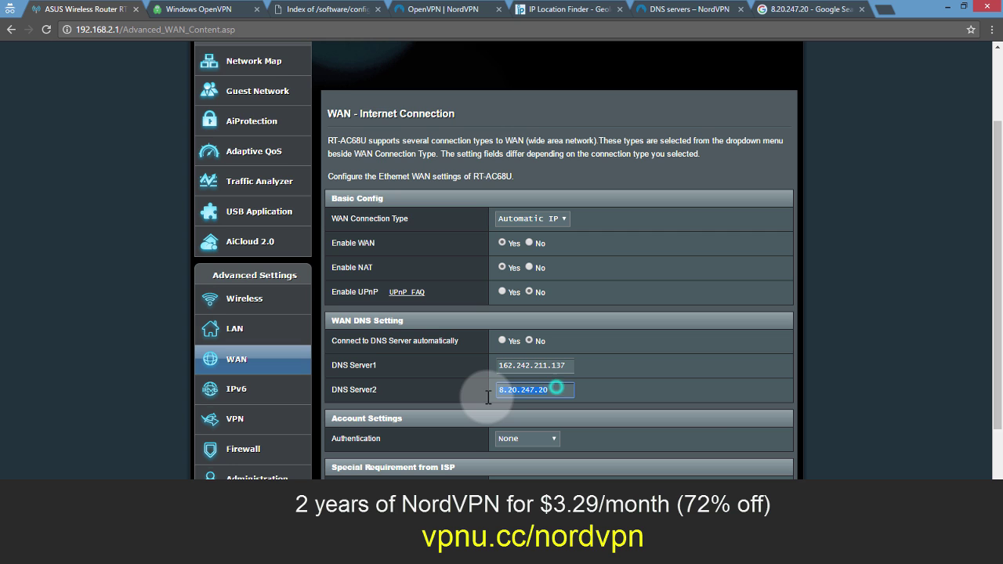
key("ctrl+v")
scroll(809, 397, "down", 3)
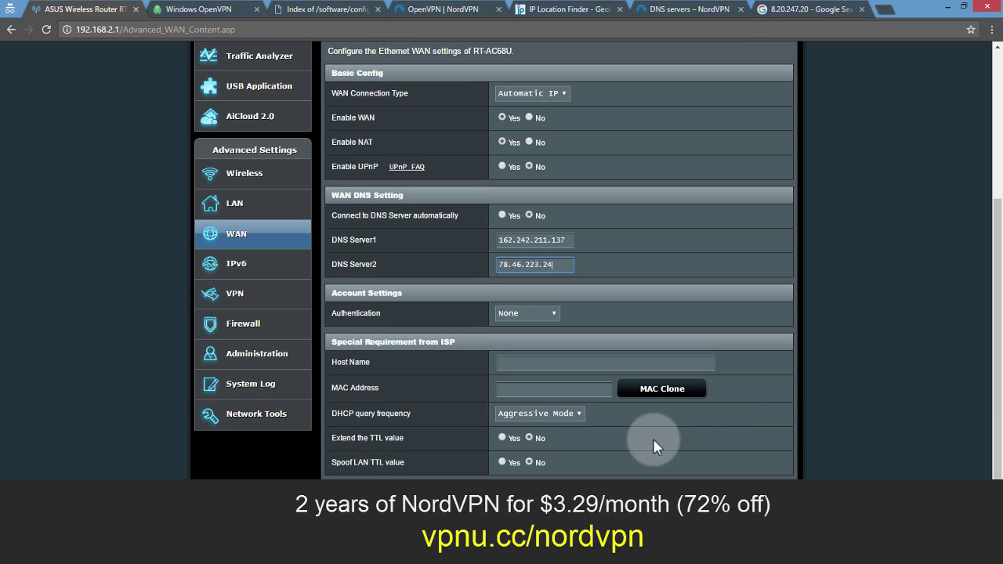